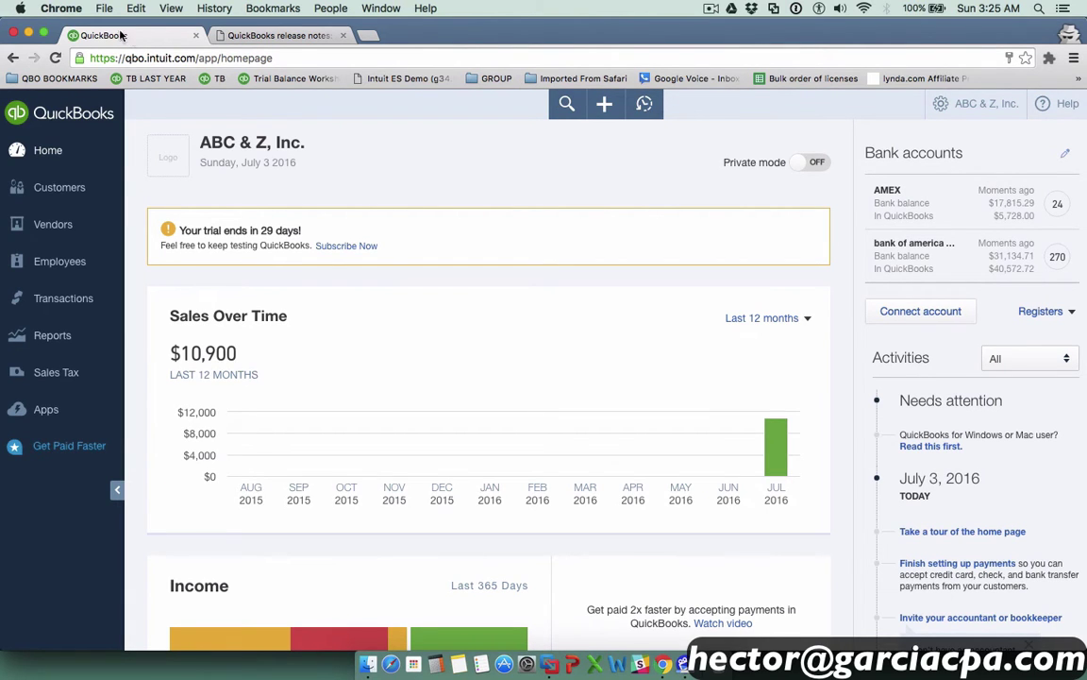
Open Account and Settings from the gear icon's Your Company menu.
{"action": "left_click", "coordinate": [939, 111]}
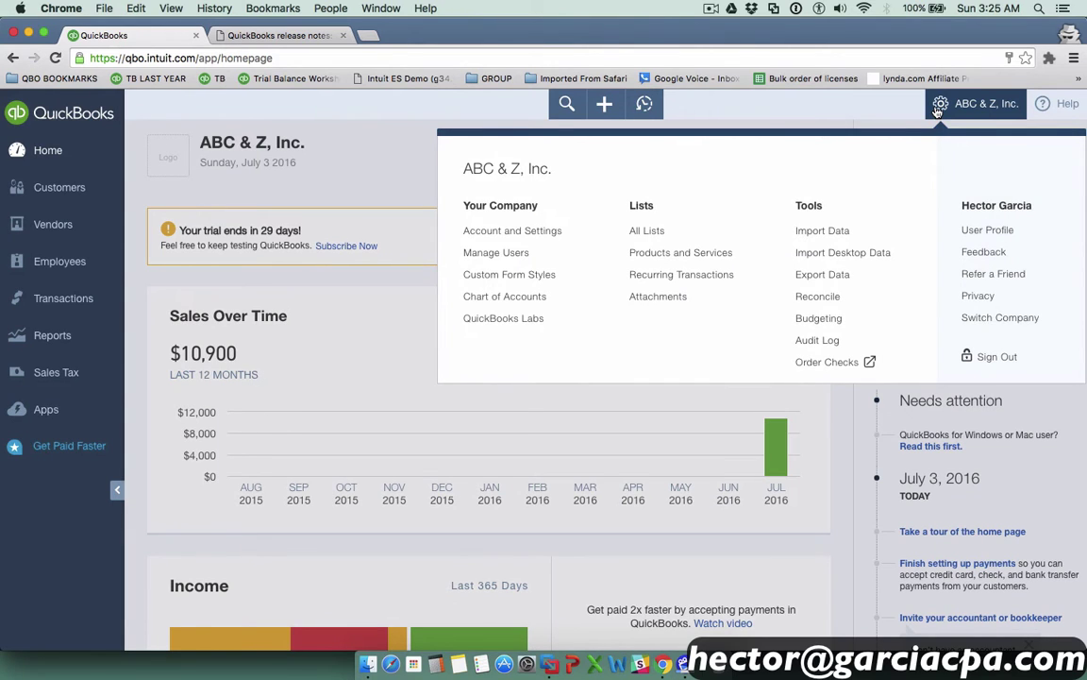
{"action": "left_click", "coordinate": [501, 232]}
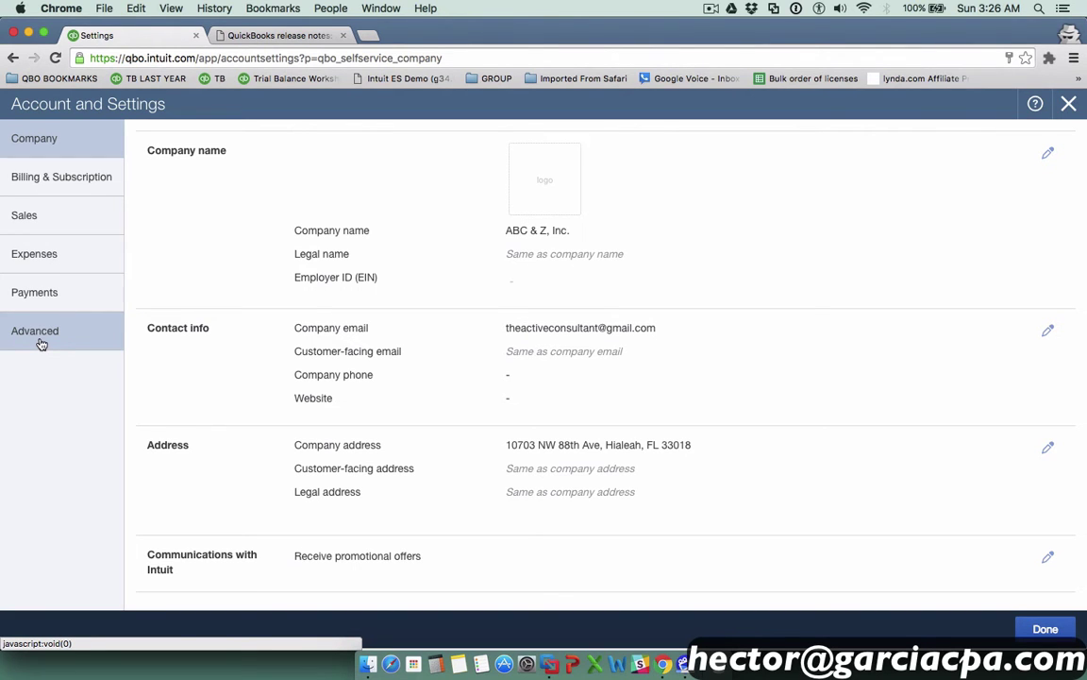
In Advanced Automation, turn on Copy estimates to invoices for accepted estimates only and save.
{"action": "left_click", "coordinate": [42, 344]}
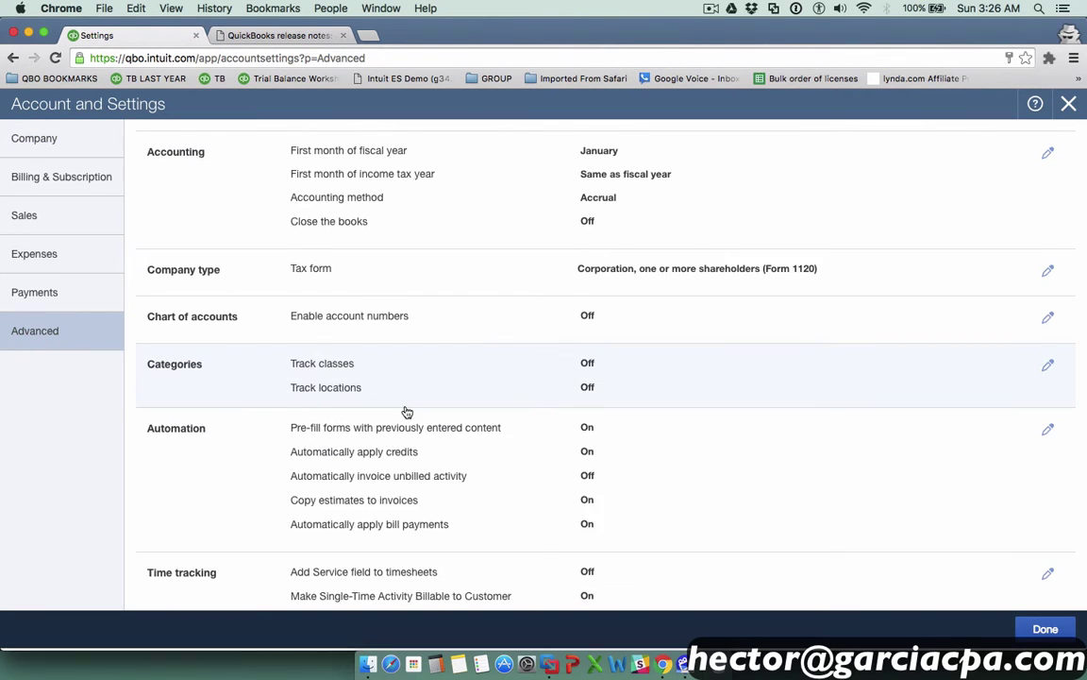
{"action": "scroll", "coordinate": [406, 413], "scroll_direction": "down", "scroll_amount": 2}
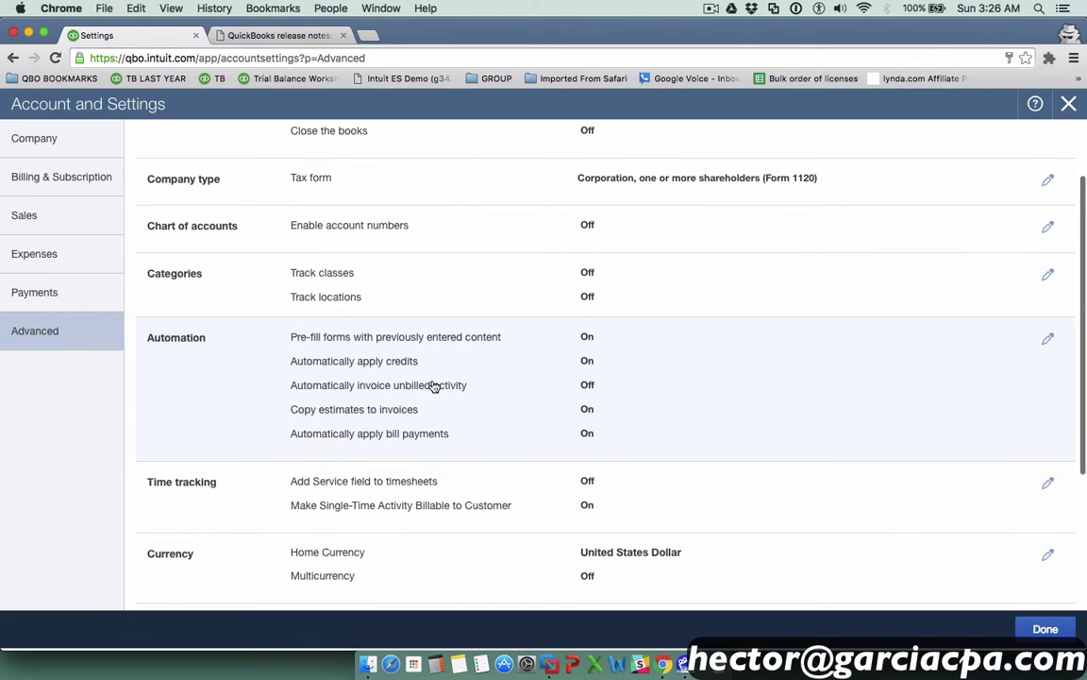
{"action": "left_click", "coordinate": [433, 384]}
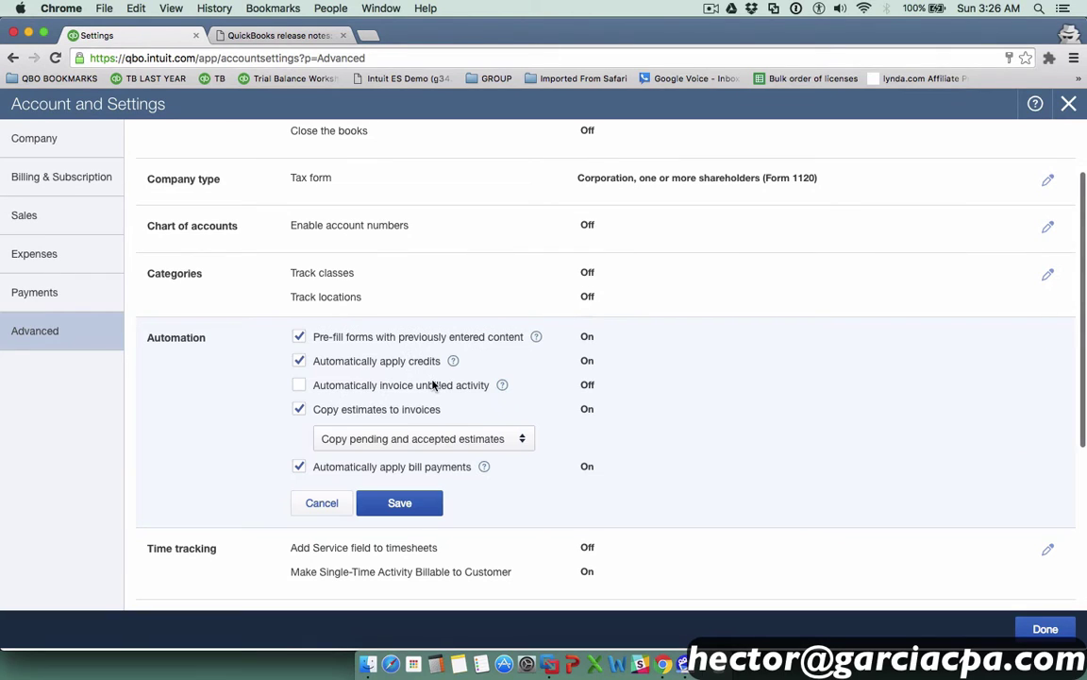
{"action": "left_click", "coordinate": [299, 409]}
{"action": "left_click", "coordinate": [299, 410]}
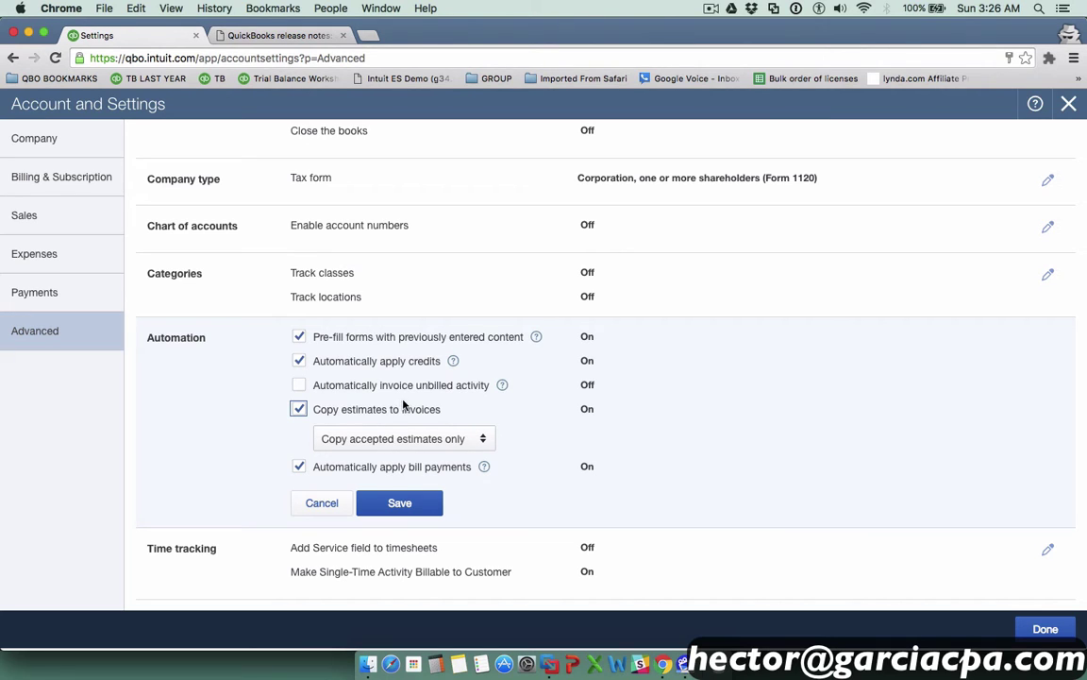
{"action": "left_click_drag", "start_coordinate": [339, 412], "coordinate": [435, 421]}
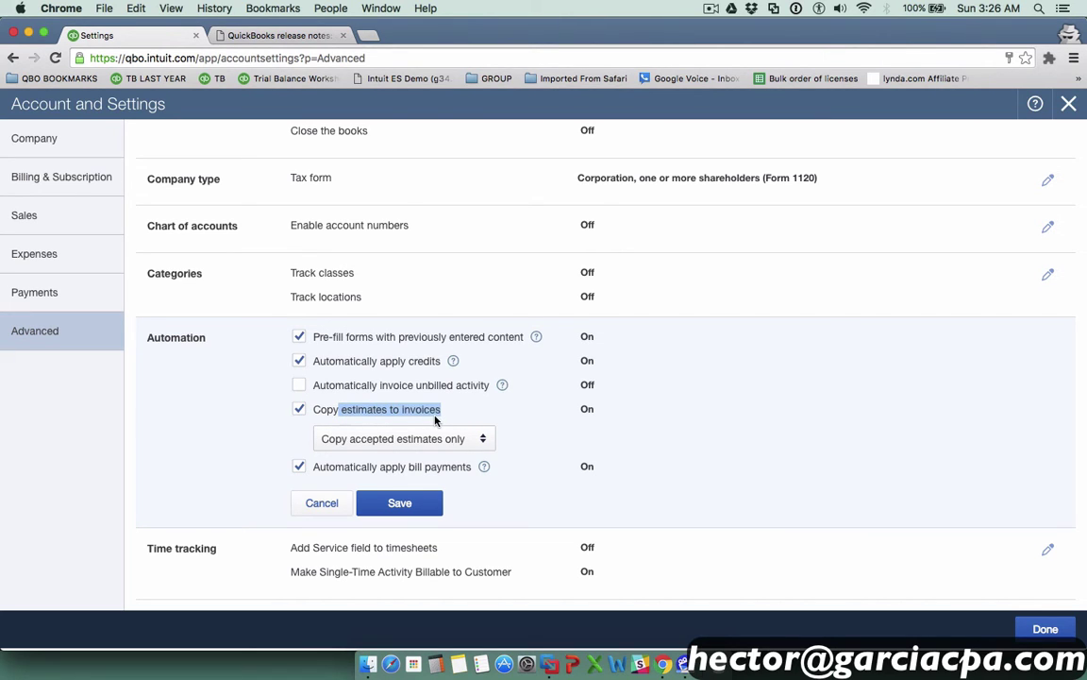
{"action": "left_click", "coordinate": [238, 468]}
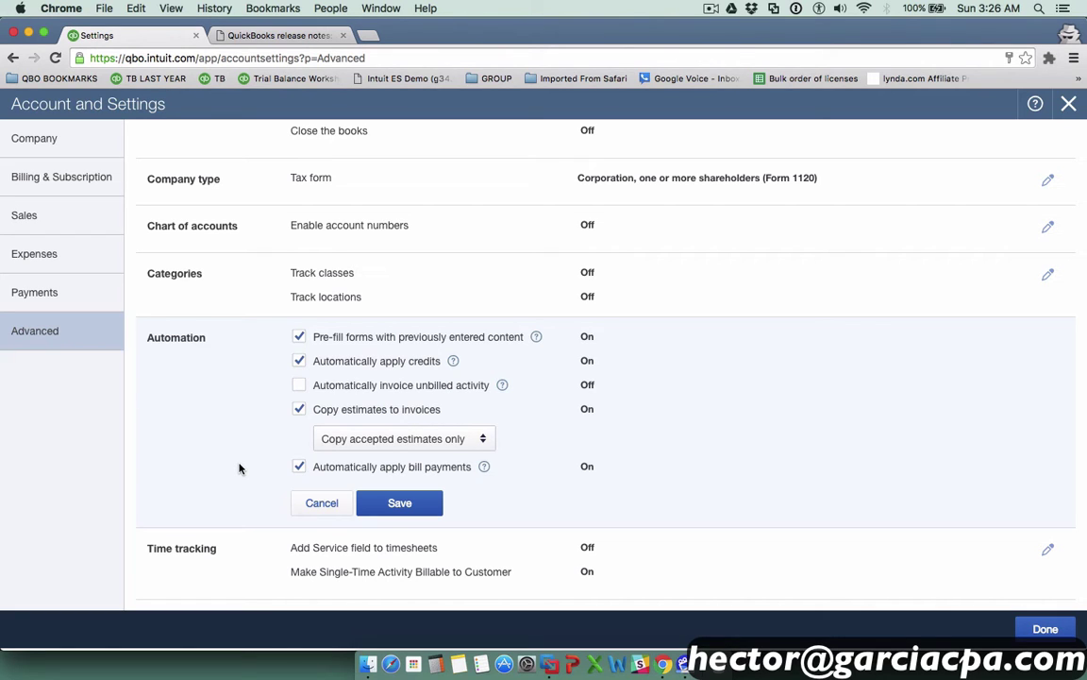
{"action": "left_click", "coordinate": [400, 503]}
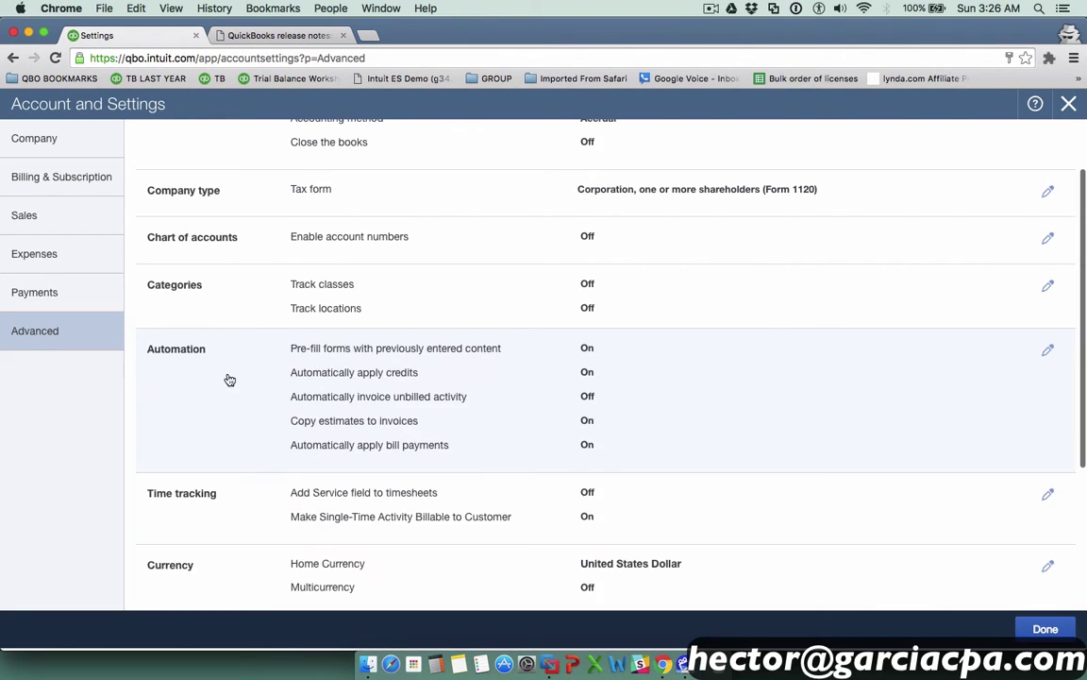
In Expenses, turn on Use purchase orders and Copy estimates to purchase orders, save, and close settings.
{"action": "left_click", "coordinate": [38, 265]}
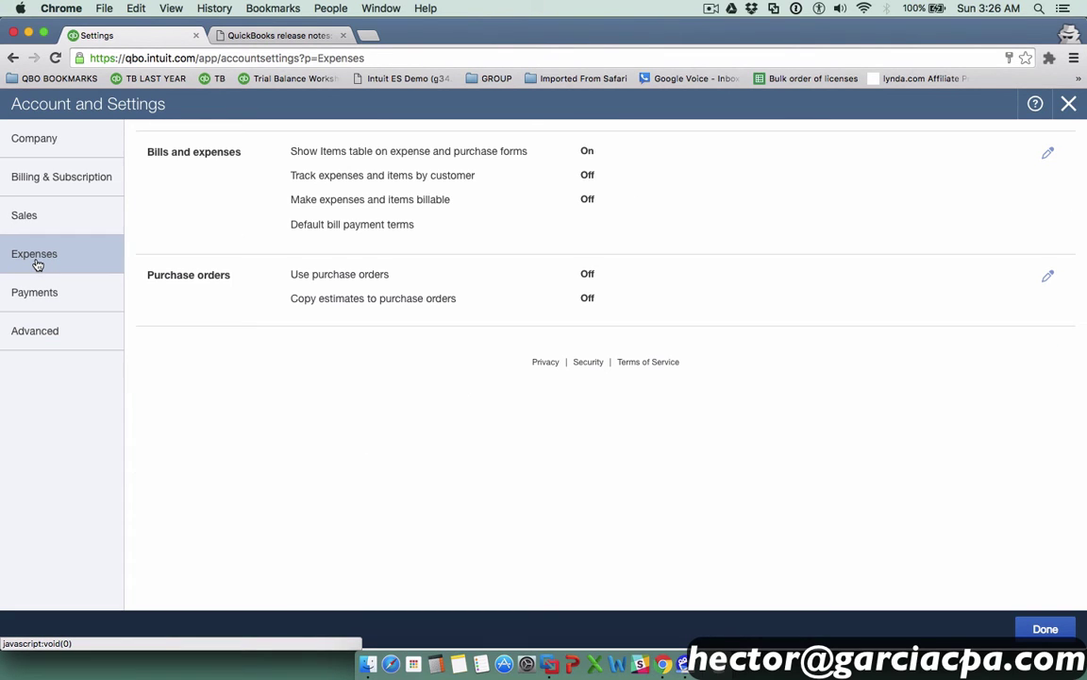
{"action": "left_click", "coordinate": [307, 303]}
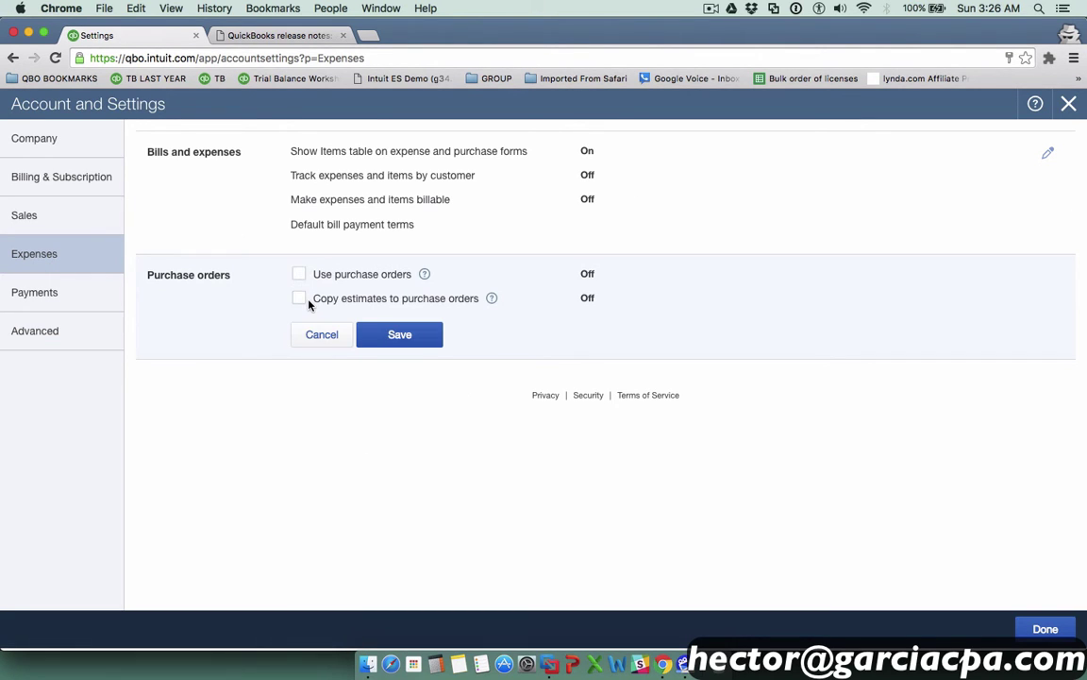
{"action": "left_click", "coordinate": [298, 274]}
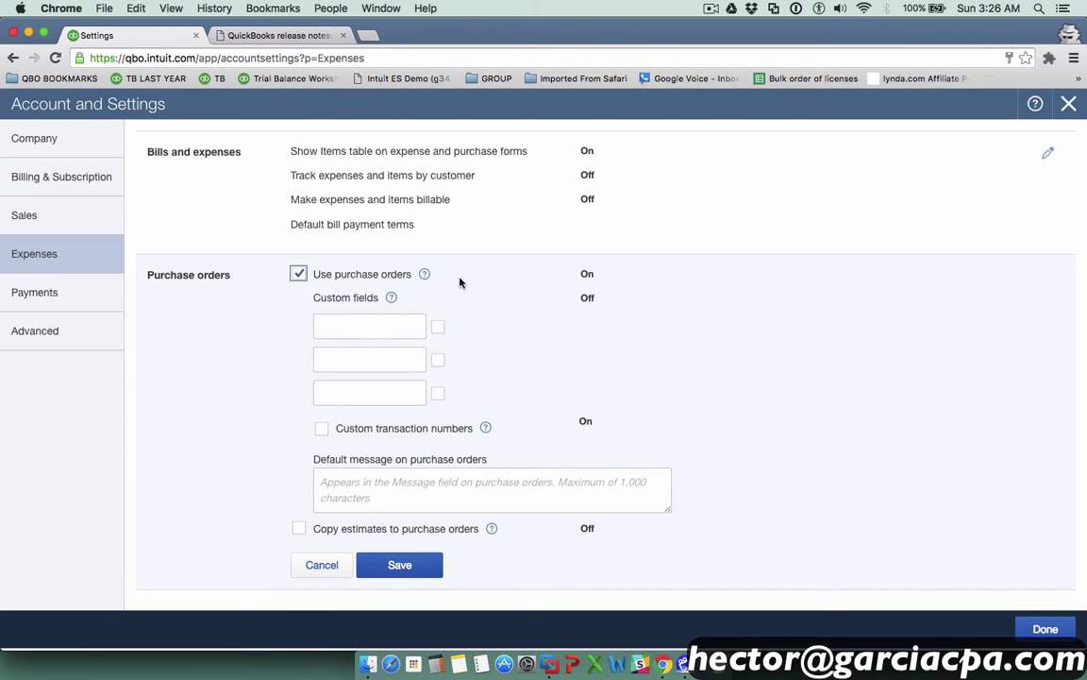
{"action": "scroll", "coordinate": [301, 485], "scroll_direction": "down", "scroll_amount": 2}
{"action": "left_click", "coordinate": [298, 489]}
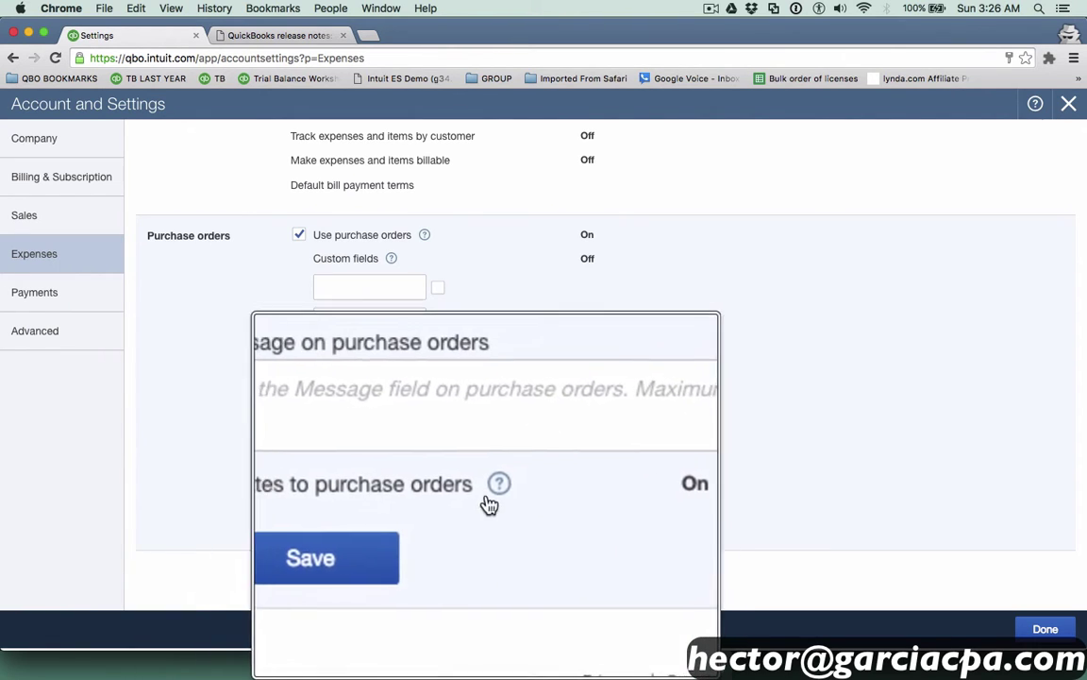
{"action": "left_click", "coordinate": [401, 528]}
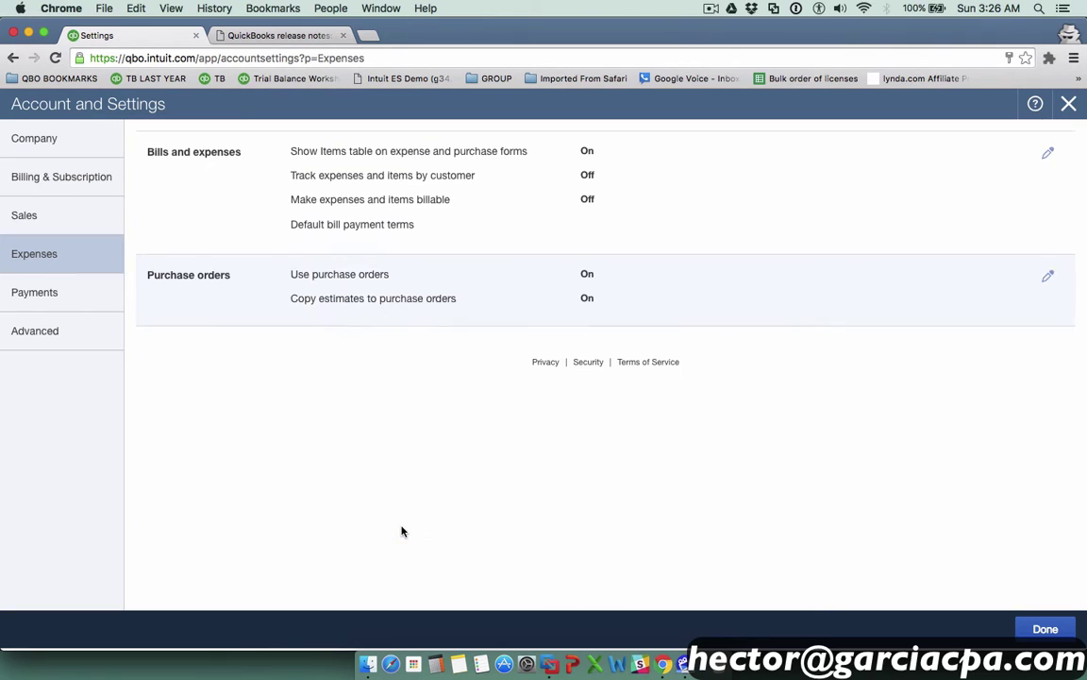
{"action": "left_click", "coordinate": [1043, 629]}
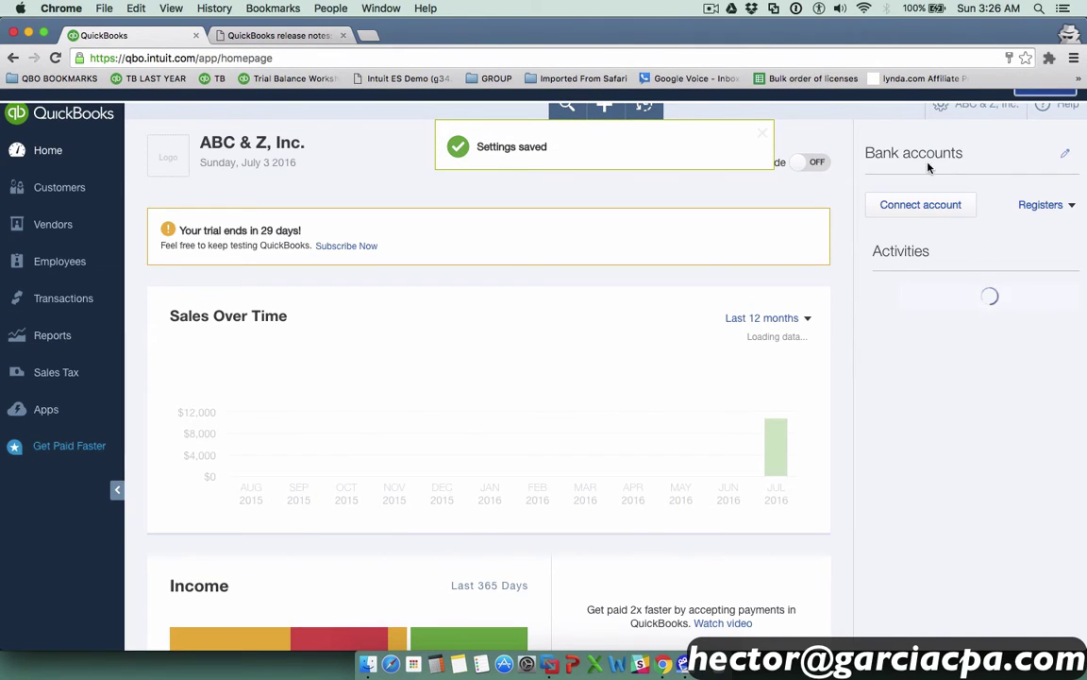
Dismiss the settings saved notice and go to the Products and Services list.
{"action": "left_click", "coordinate": [764, 137]}
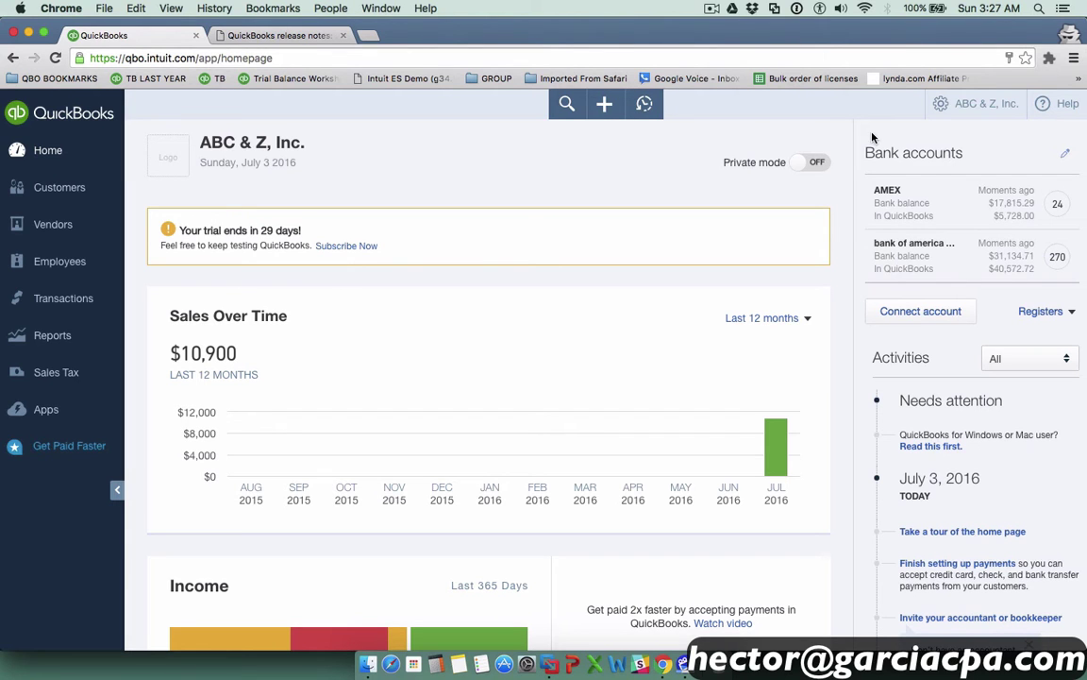
{"action": "left_click", "coordinate": [942, 104]}
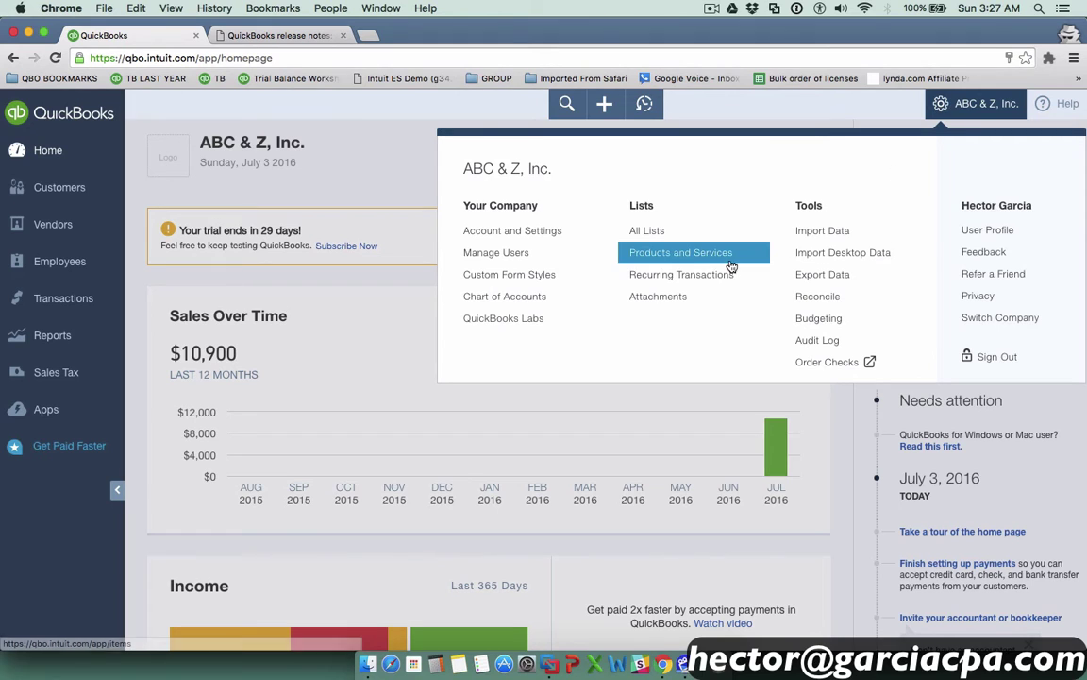
{"action": "left_click", "coordinate": [671, 255]}
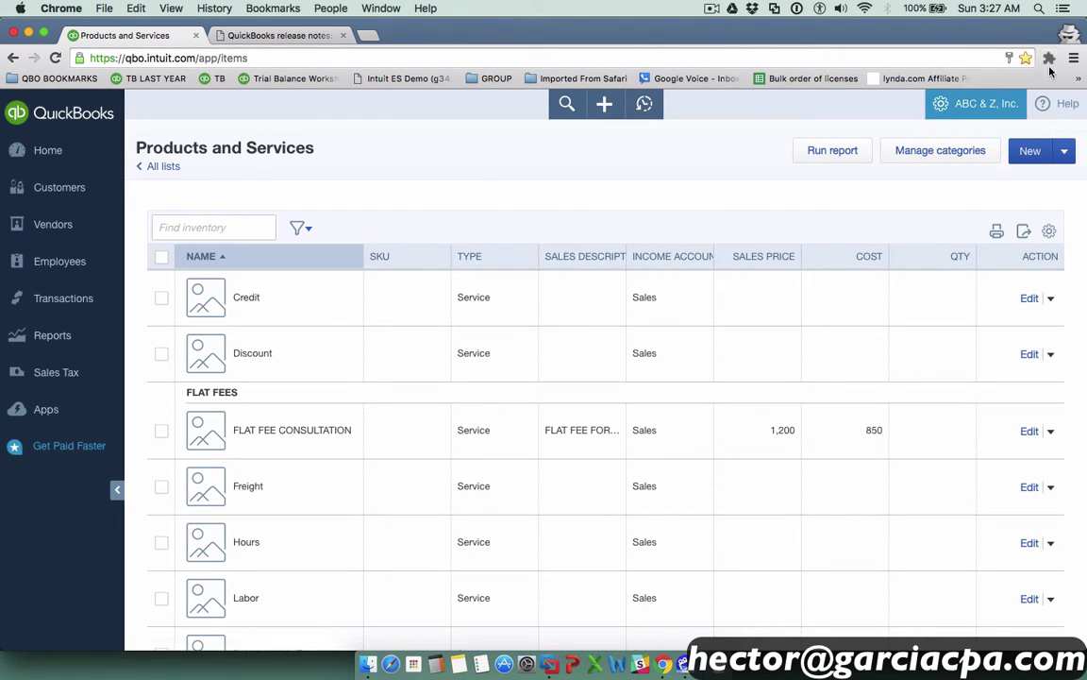
Create a new service item named HOURLY with sales price 80 and save it.
{"action": "left_click", "coordinate": [1032, 154]}
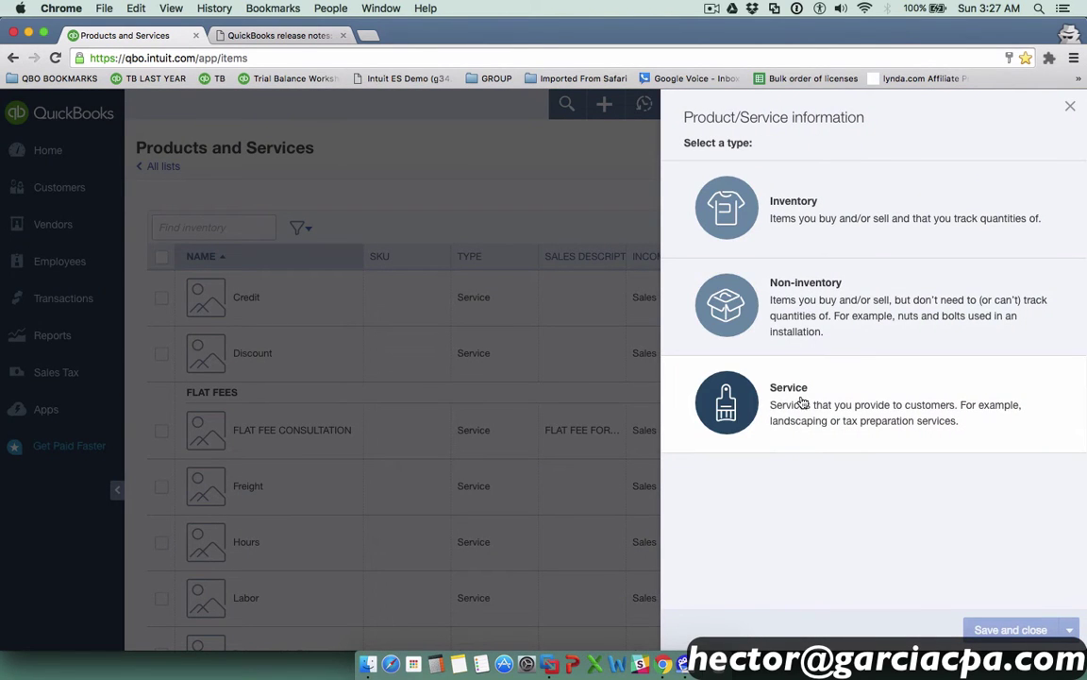
{"action": "left_click", "coordinate": [802, 413]}
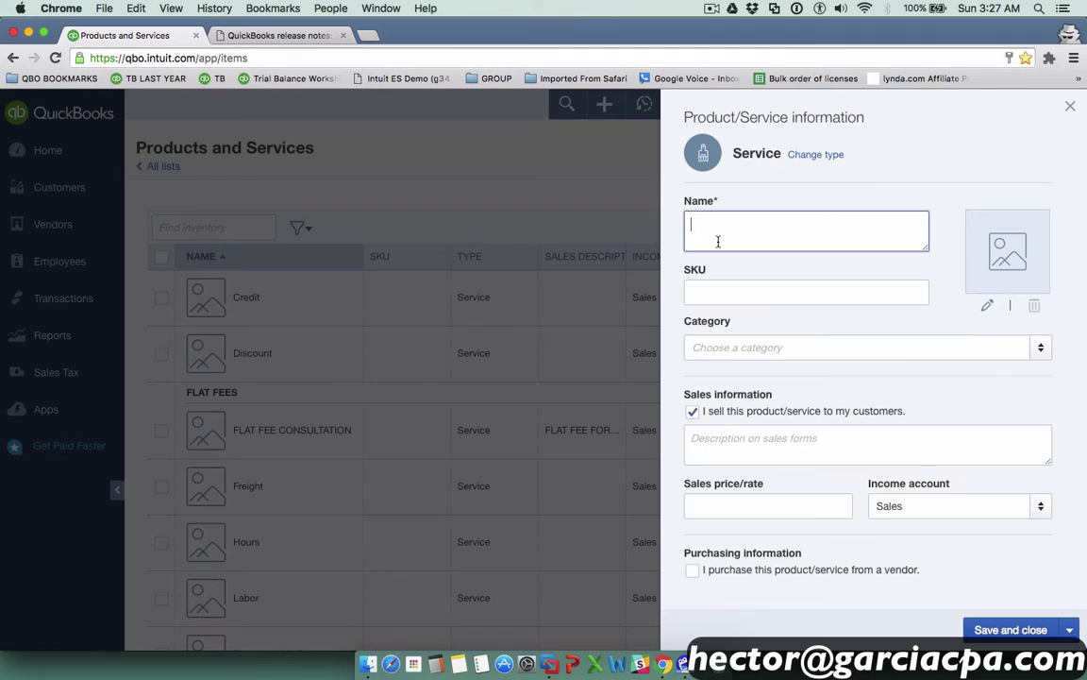
{"action": "type", "text": "HOURLY"}
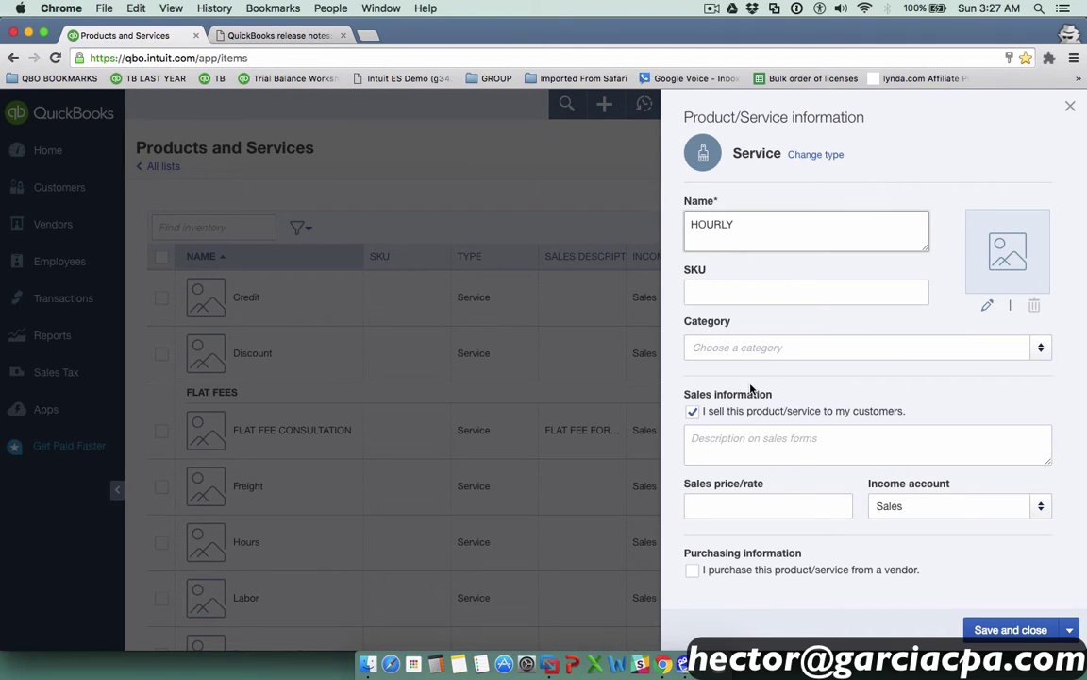
{"action": "left_click", "coordinate": [765, 506]}
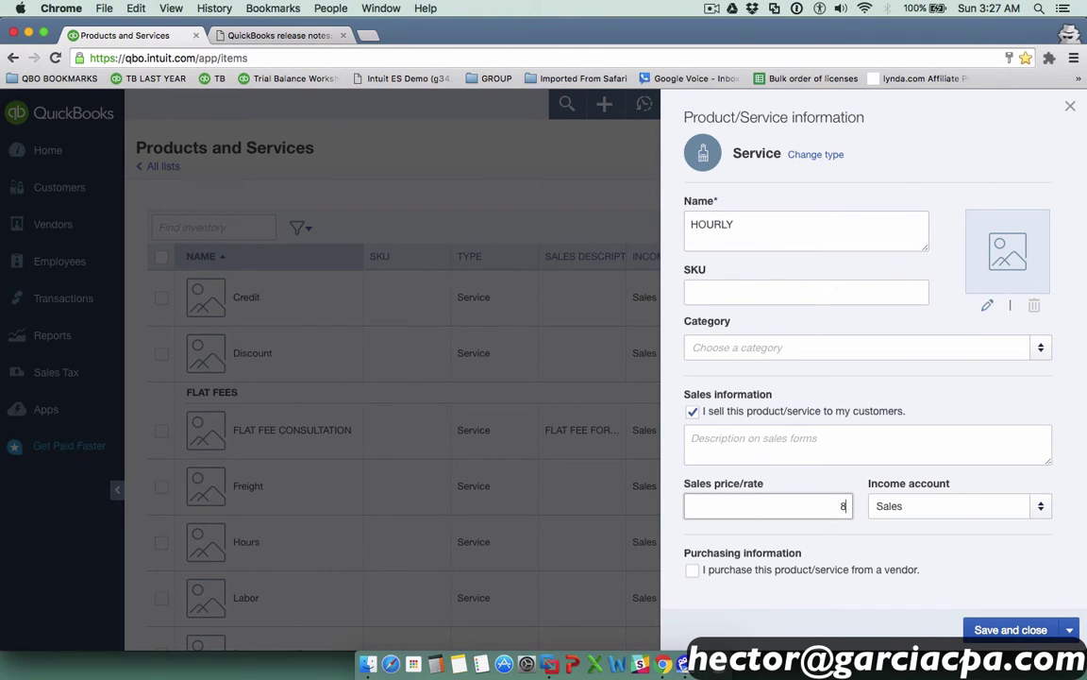
{"action": "scroll", "coordinate": [751, 405], "scroll_direction": "down", "scroll_amount": 1}
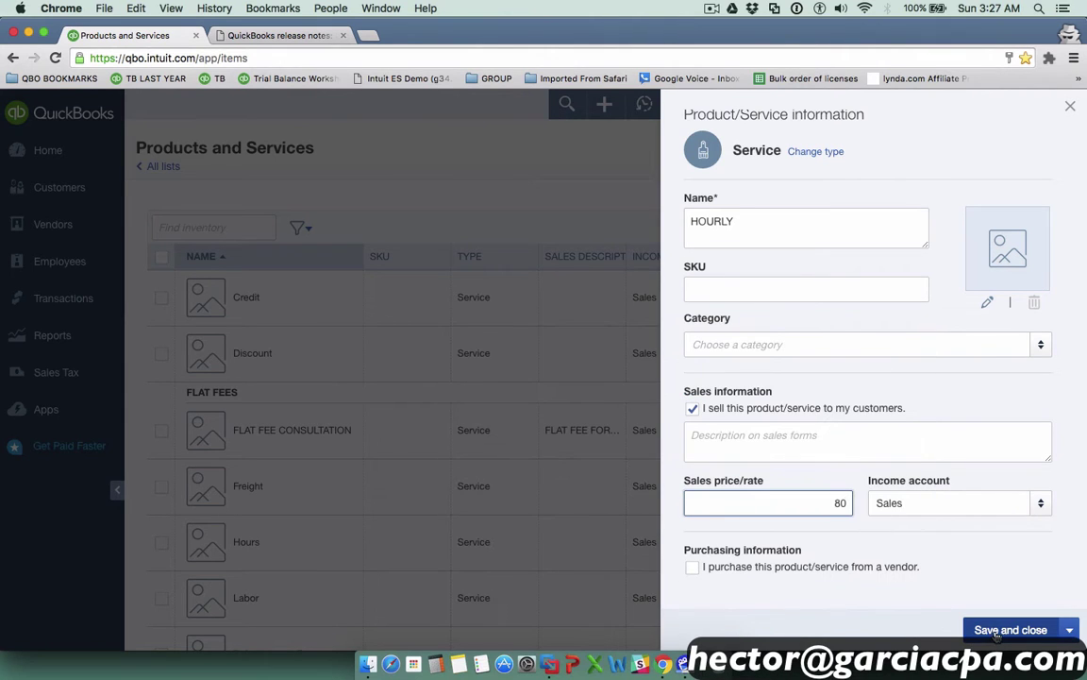
{"action": "left_click", "coordinate": [998, 632]}
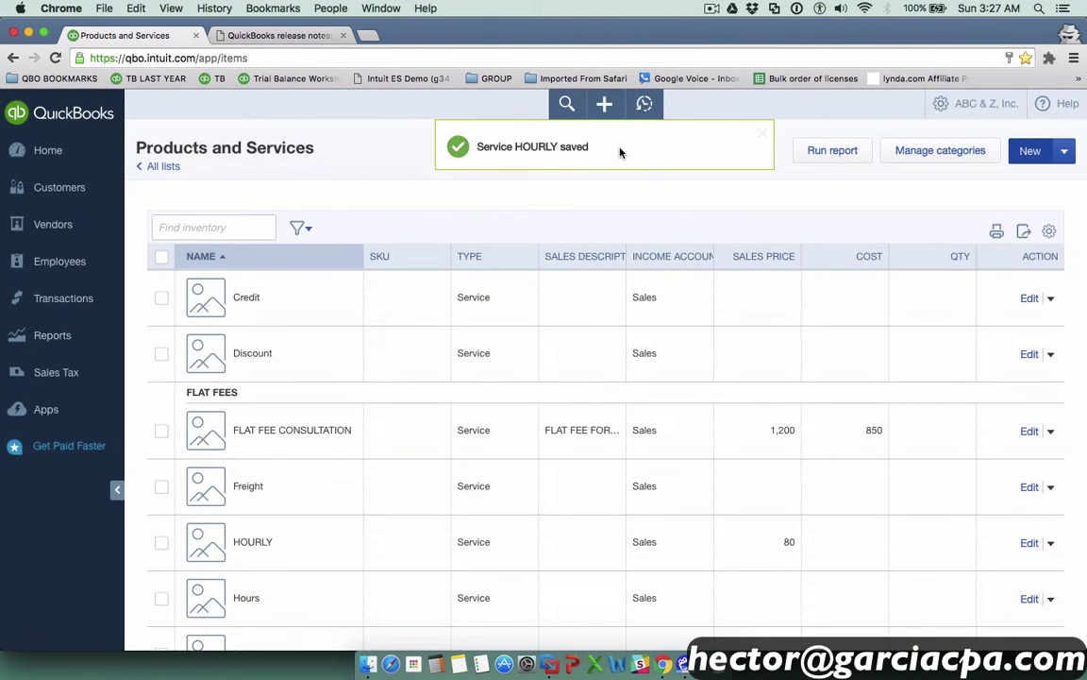
{"action": "left_click", "coordinate": [604, 103]}
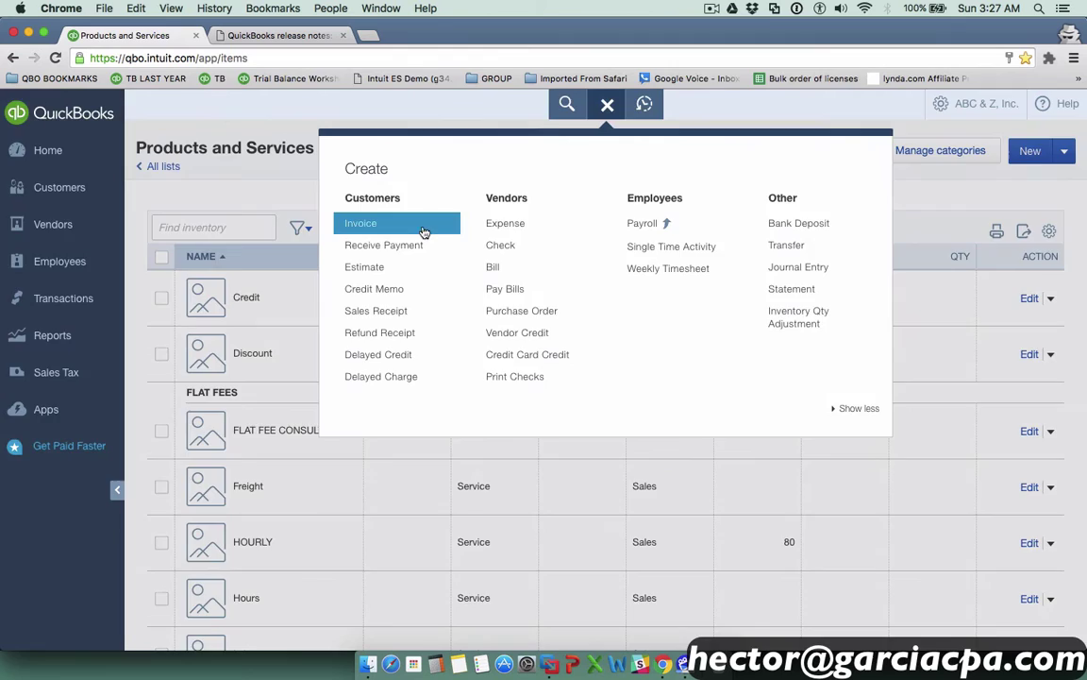
Create and save estimate 1001 with one HOURLY line, quantity 100 at rate 80.
{"action": "left_click", "coordinate": [354, 262]}
{"action": "left_click", "coordinate": [106, 362]}
{"action": "type", "text": "h"}
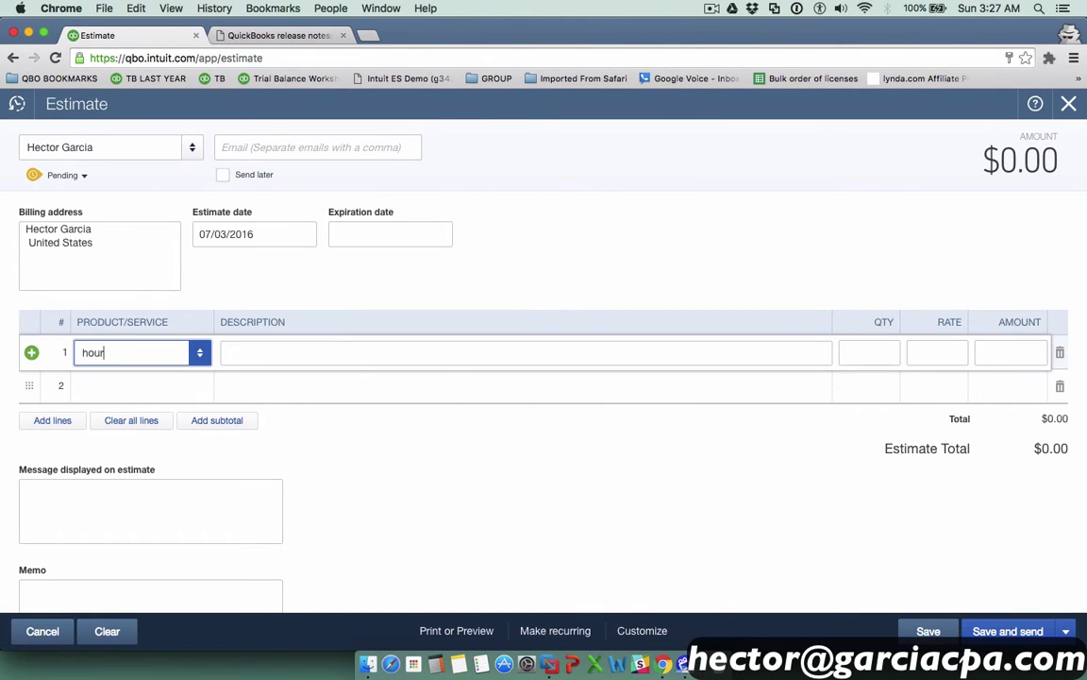
{"action": "type", "text": "our"}
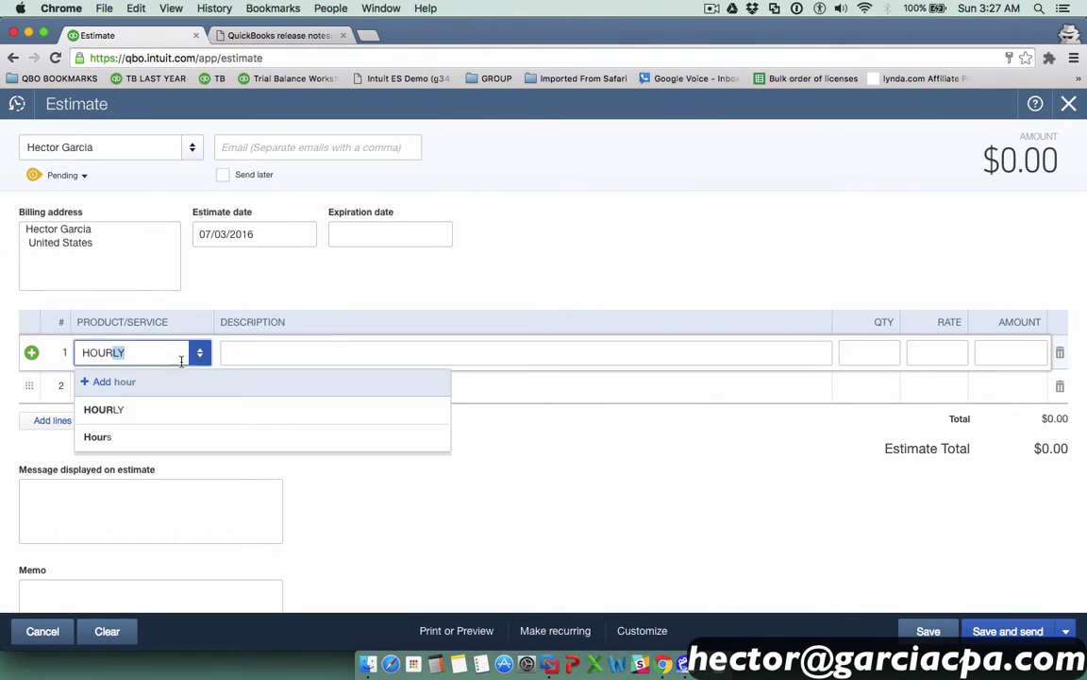
{"action": "left_click", "coordinate": [133, 409]}
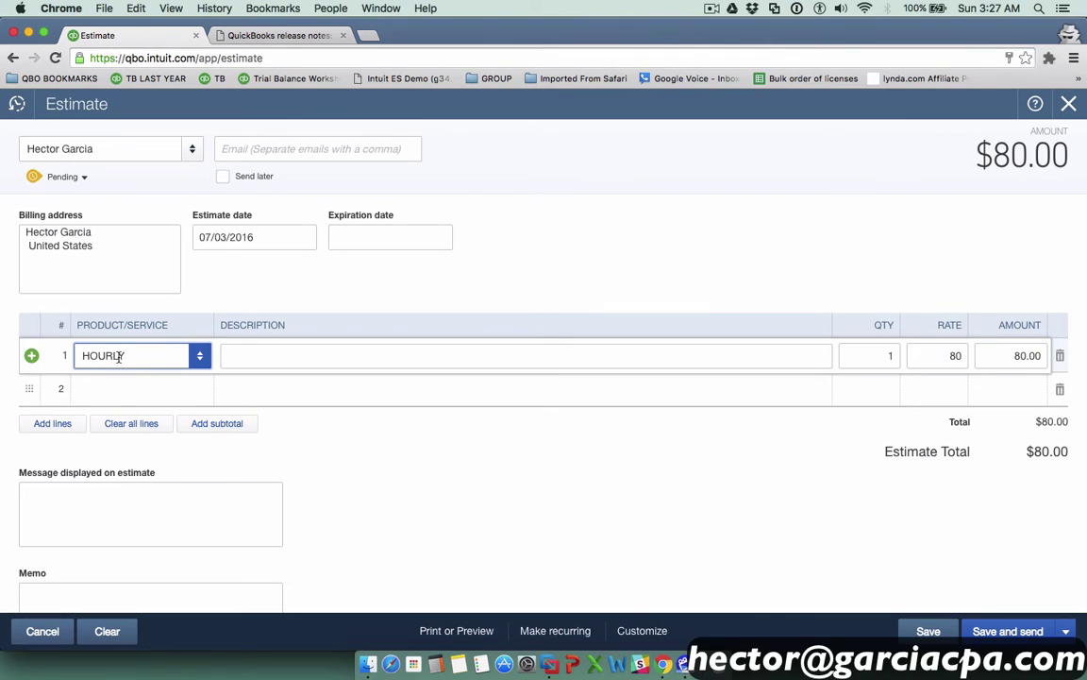
{"action": "left_click", "coordinate": [873, 355]}
{"action": "type", "text": "100"}
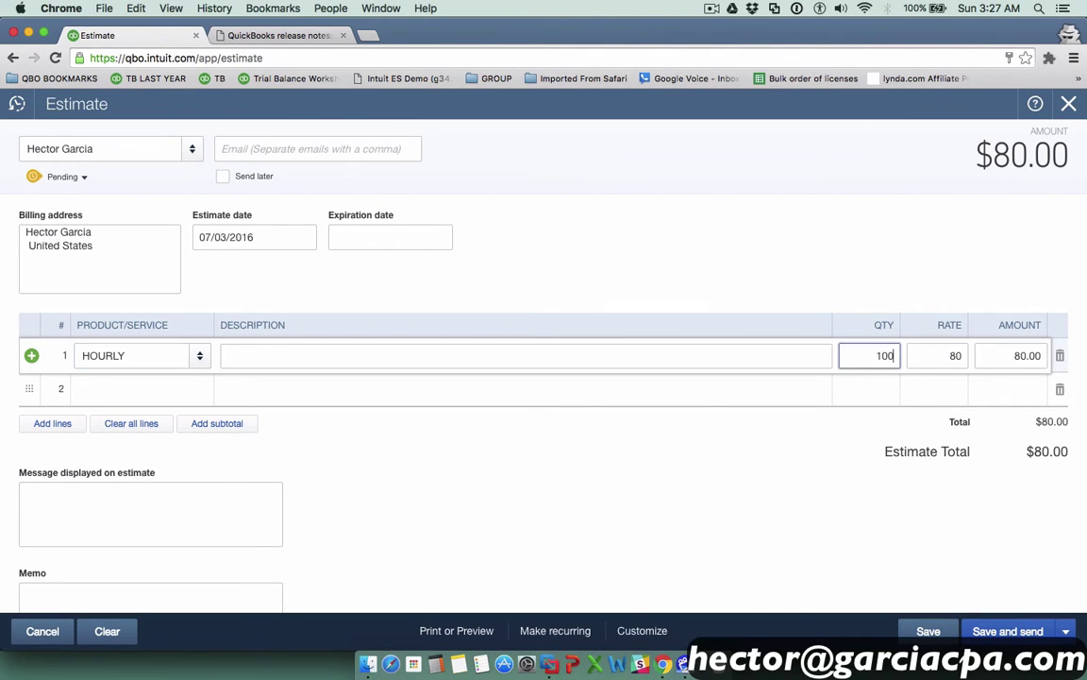
{"action": "key", "text": "Tab"}
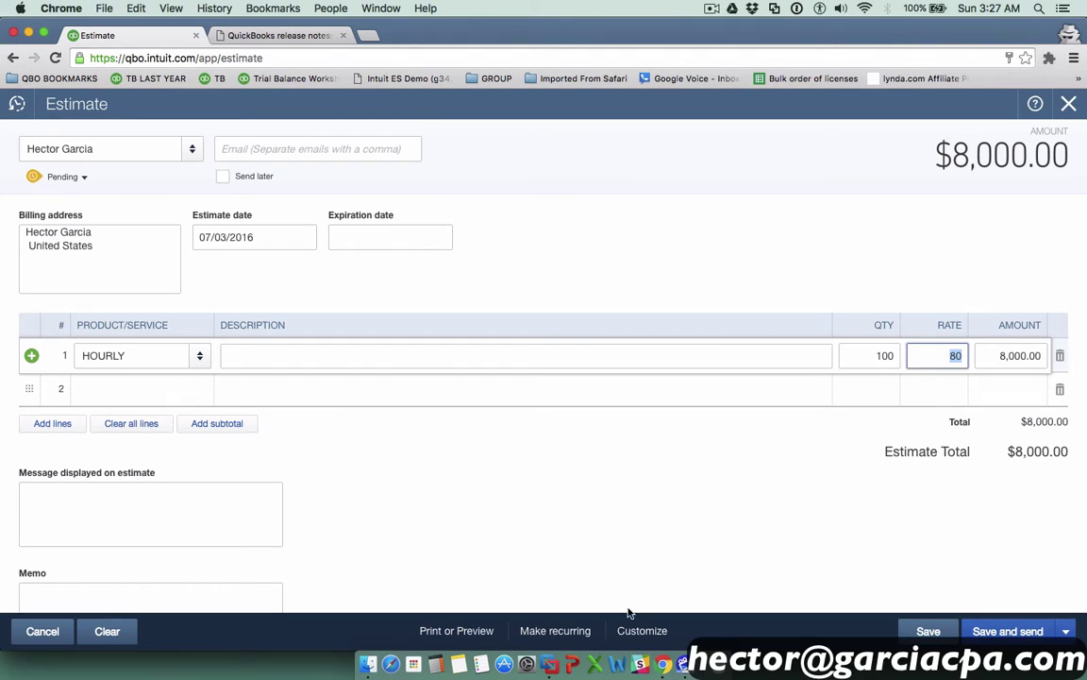
{"action": "left_click", "coordinate": [928, 631]}
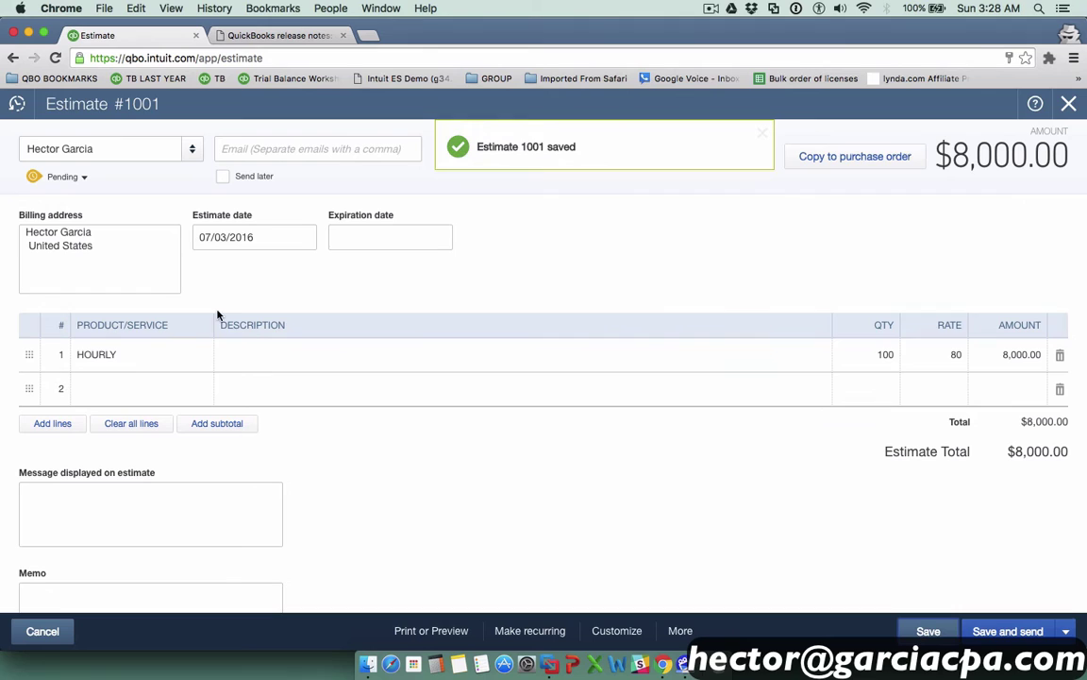
Copy estimate 1001 to a purchase order, accept the items warning, and close the empty order.
{"action": "left_click", "coordinate": [848, 160]}
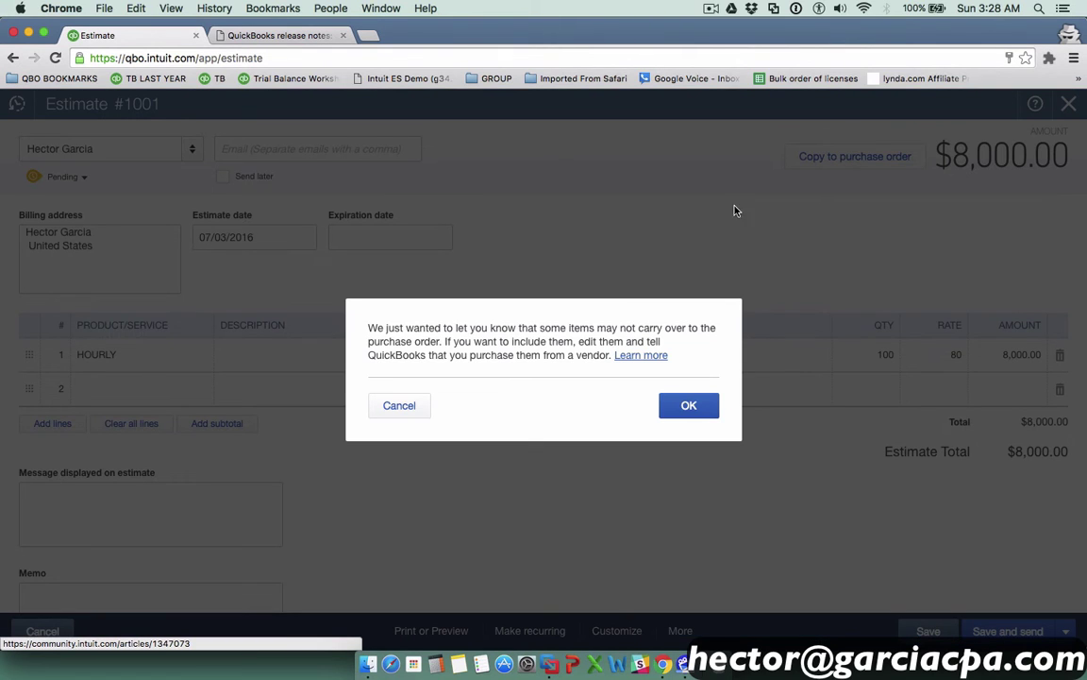
{"action": "left_click_drag", "start_coordinate": [371, 323], "coordinate": [686, 355]}
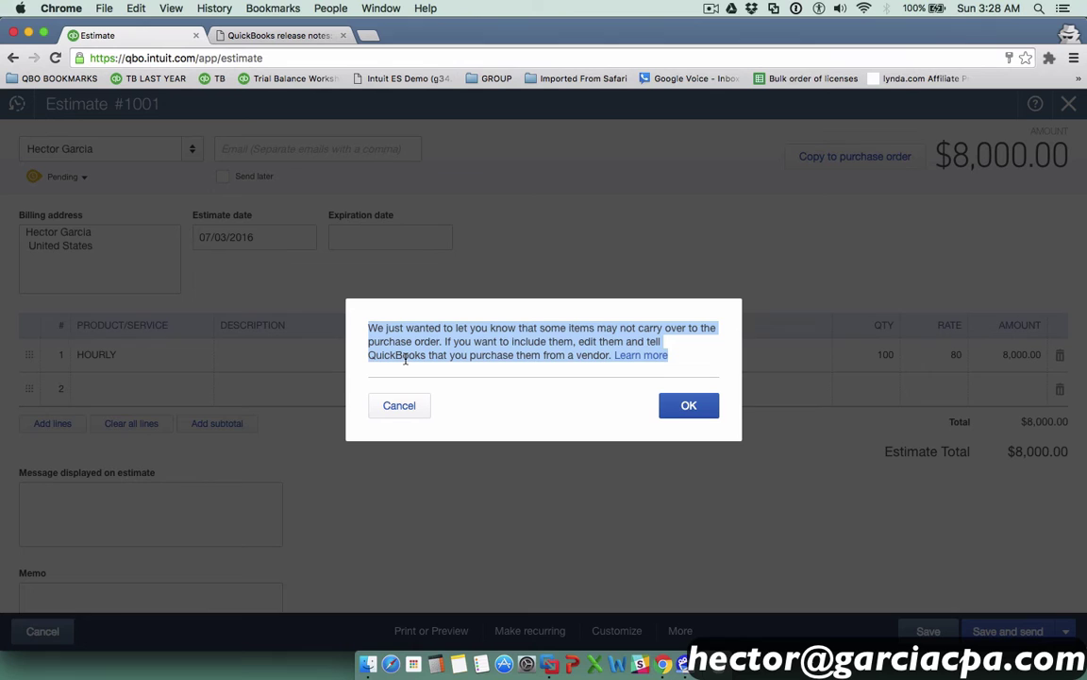
{"action": "left_click", "coordinate": [694, 405]}
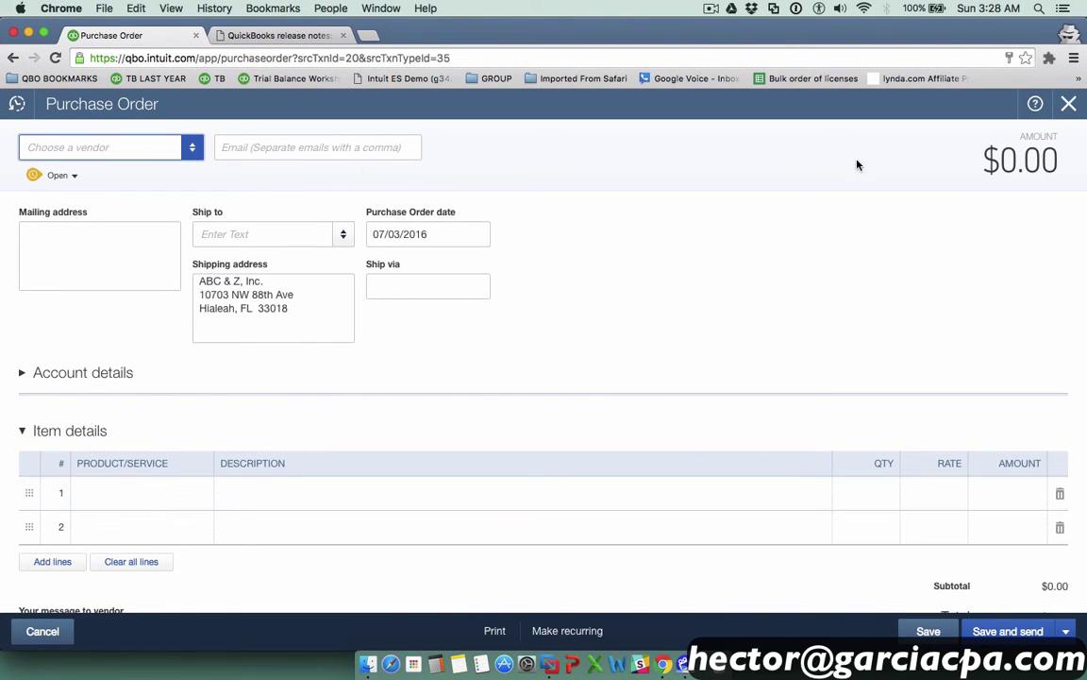
{"action": "left_click", "coordinate": [1069, 104]}
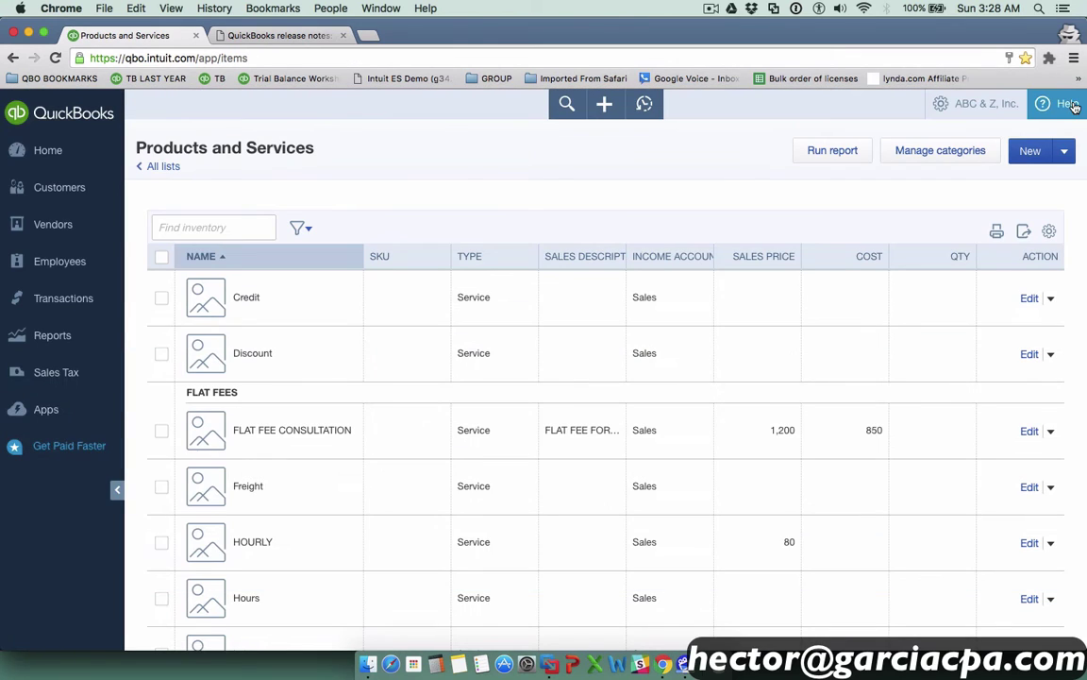
{"action": "left_click", "coordinate": [953, 111]}
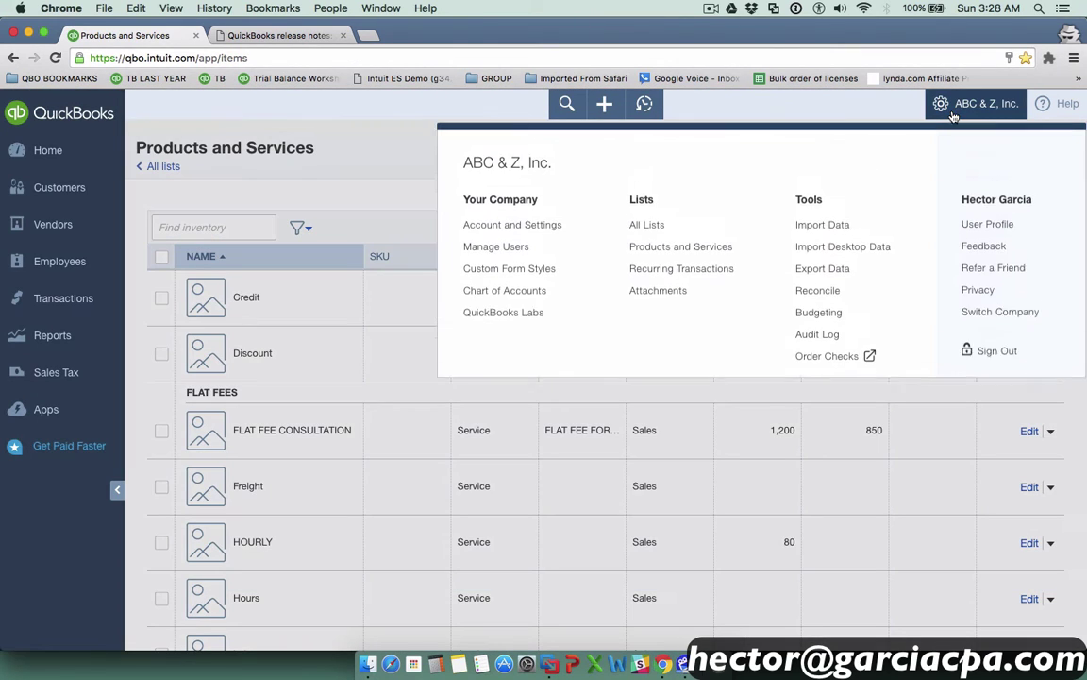
{"action": "left_click", "coordinate": [713, 261]}
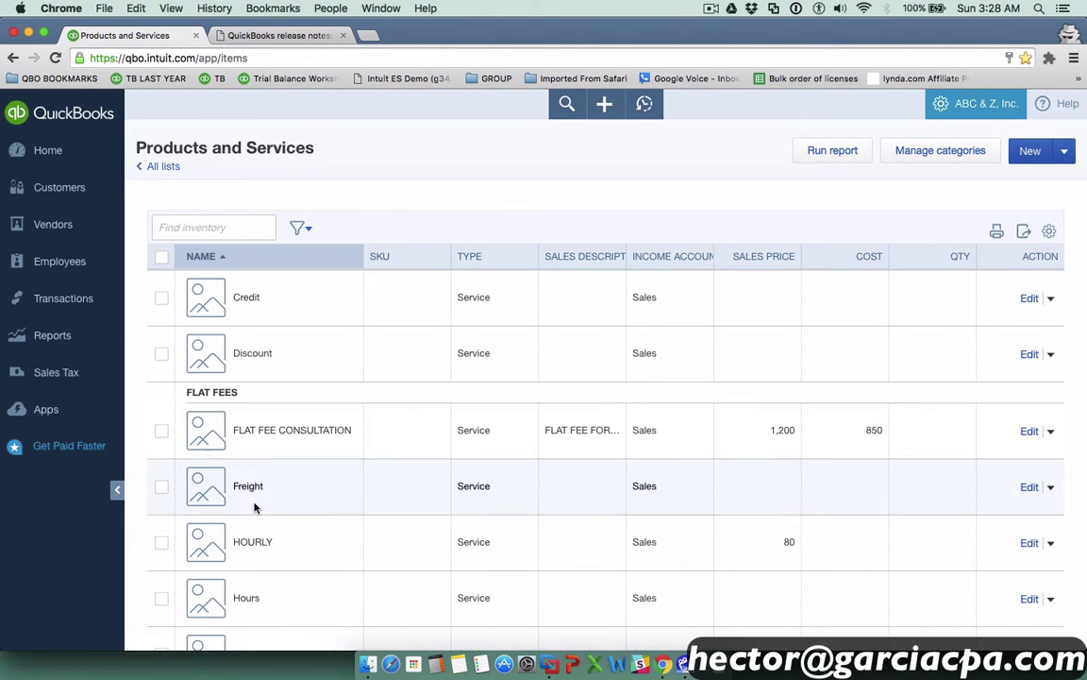
{"action": "left_click", "coordinate": [1029, 545]}
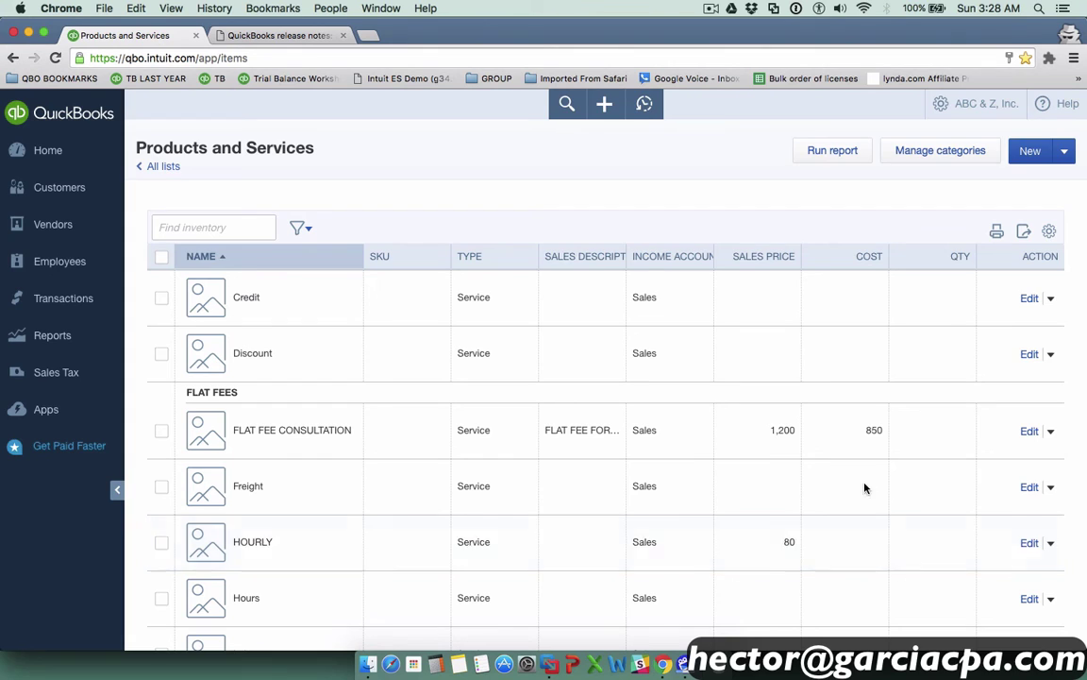
Mark HOURLY as purchased from a vendor with a cost of 50 and save it.
{"action": "left_click", "coordinate": [692, 567]}
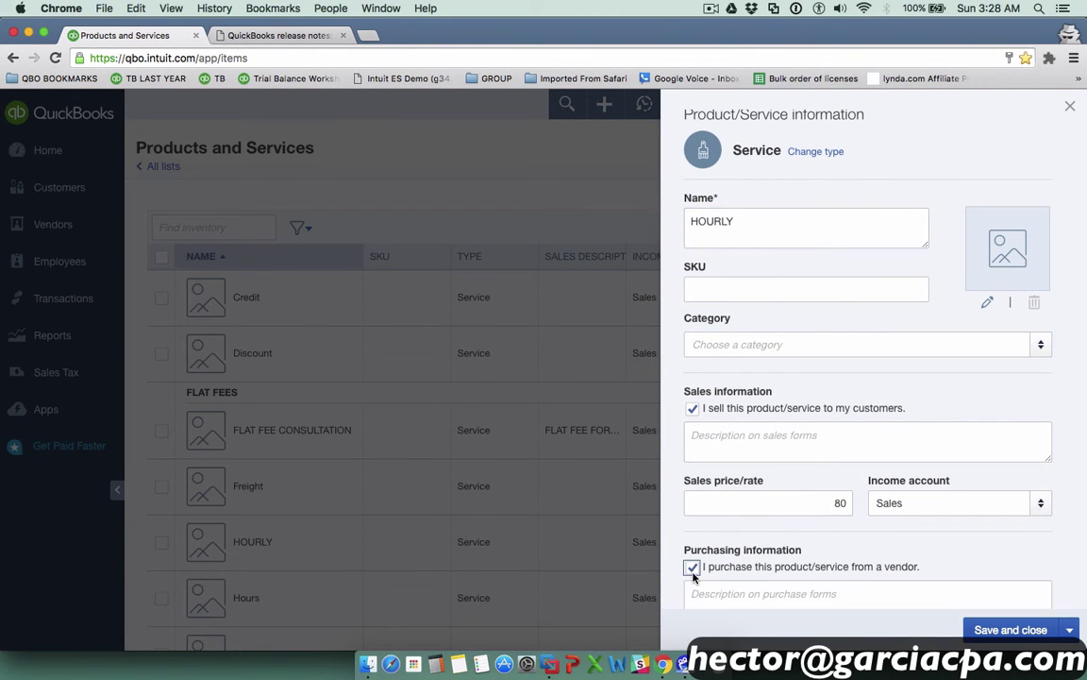
{"action": "scroll", "coordinate": [838, 553], "scroll_direction": "down", "scroll_amount": 1}
{"action": "scroll", "coordinate": [839, 554], "scroll_direction": "down", "scroll_amount": 1}
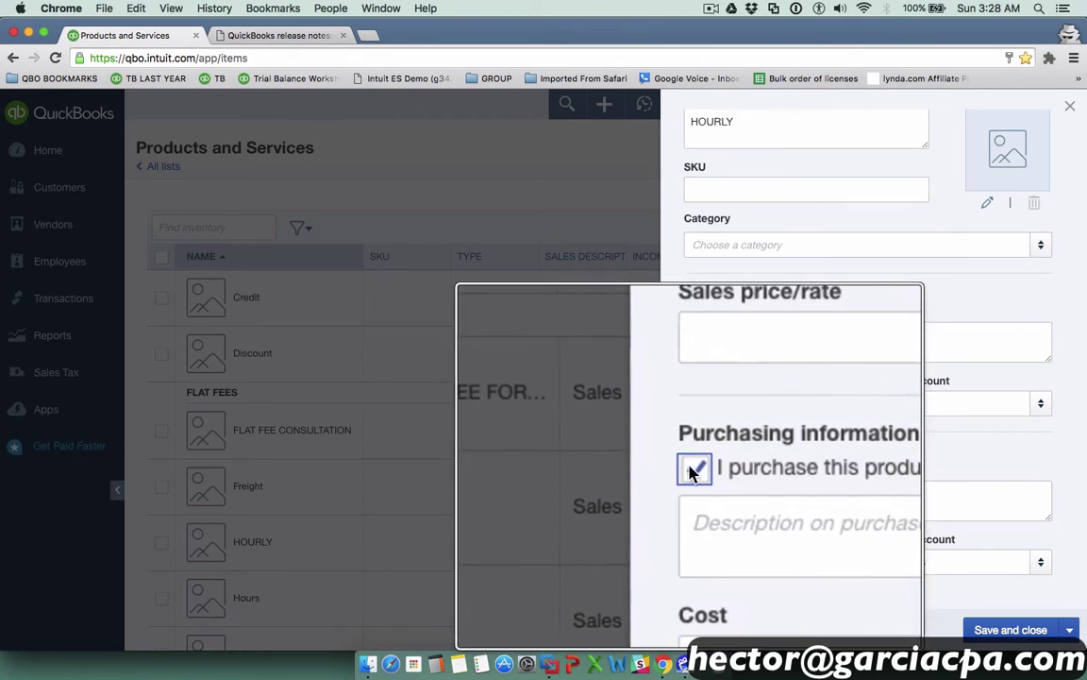
{"action": "left_click", "coordinate": [760, 561]}
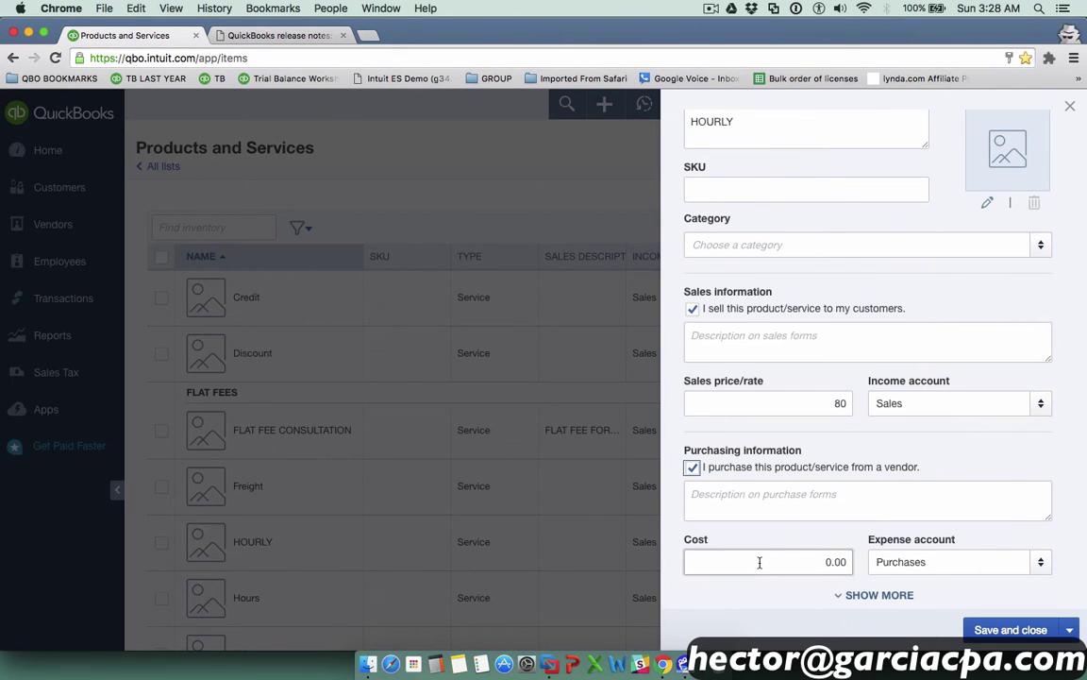
{"action": "type", "text": "50"}
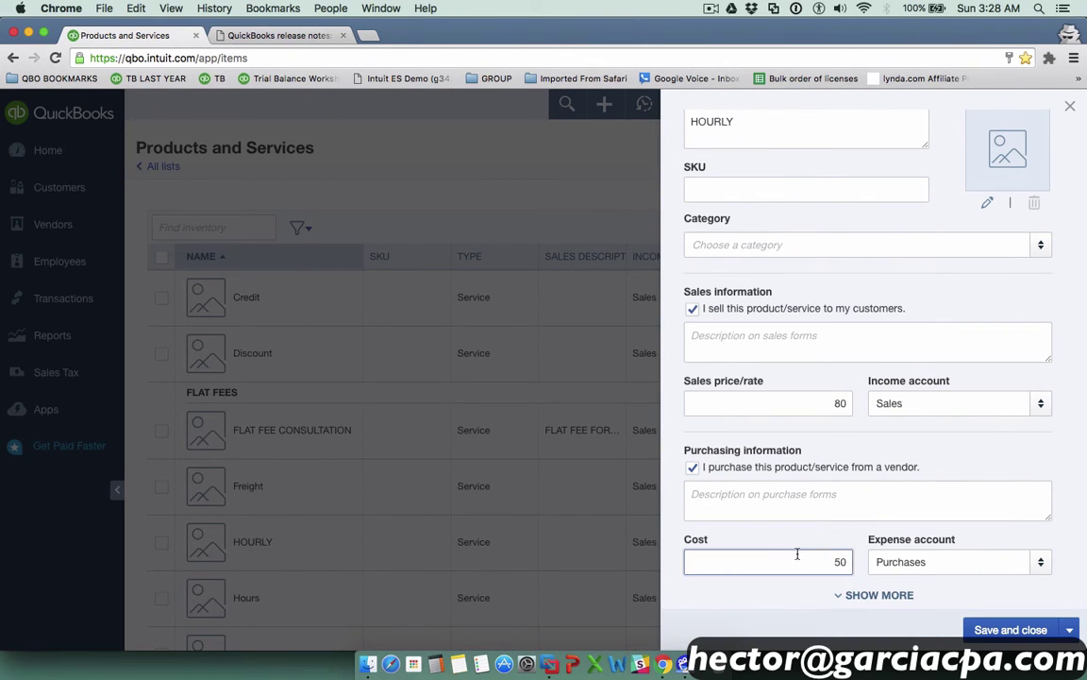
{"action": "left_click", "coordinate": [841, 595]}
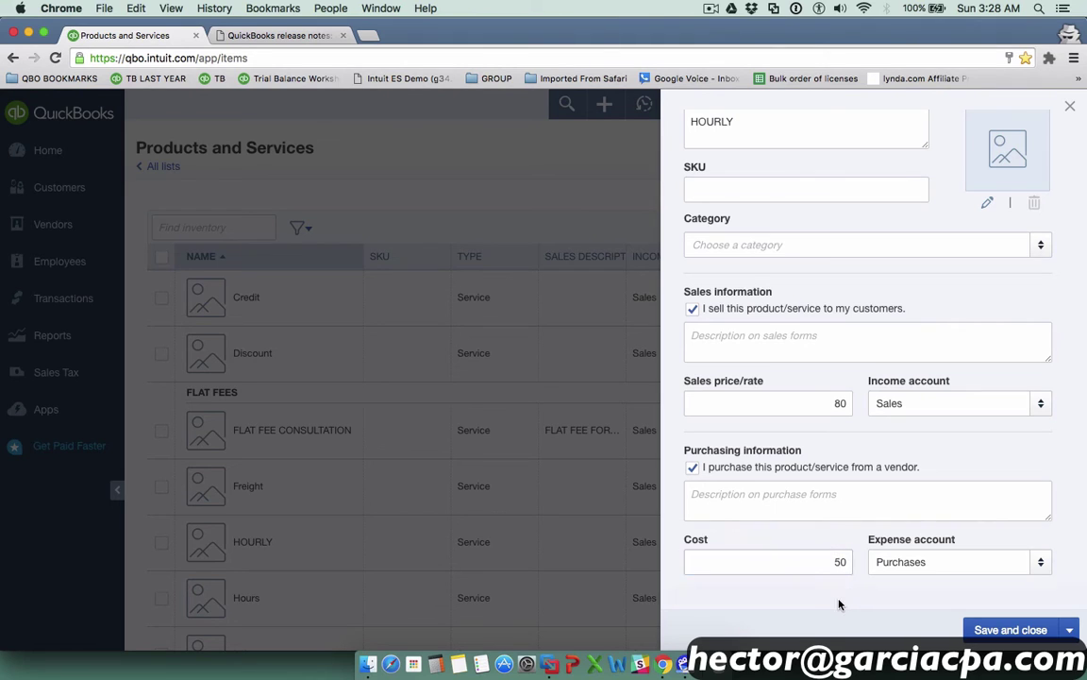
{"action": "left_click", "coordinate": [1008, 629]}
{"action": "scroll", "coordinate": [727, 285], "scroll_direction": "down", "scroll_amount": 5}
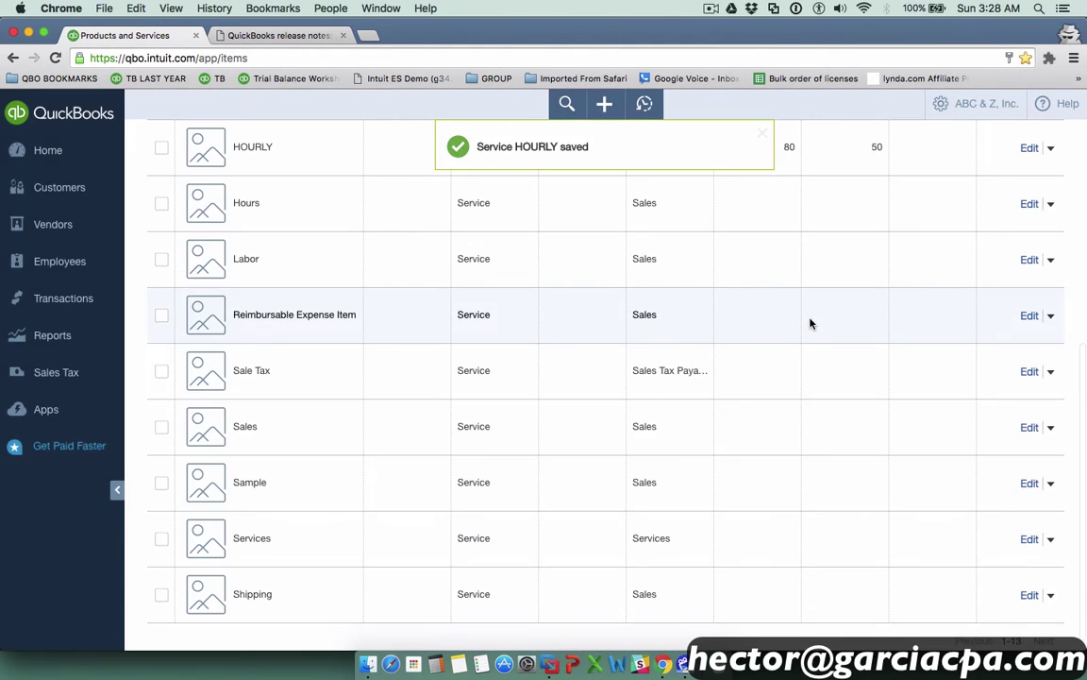
Reopen estimate 1001 from Recent Transactions and copy it to a purchase order (HOURLY, 100 at 50).
{"action": "left_click", "coordinate": [647, 106]}
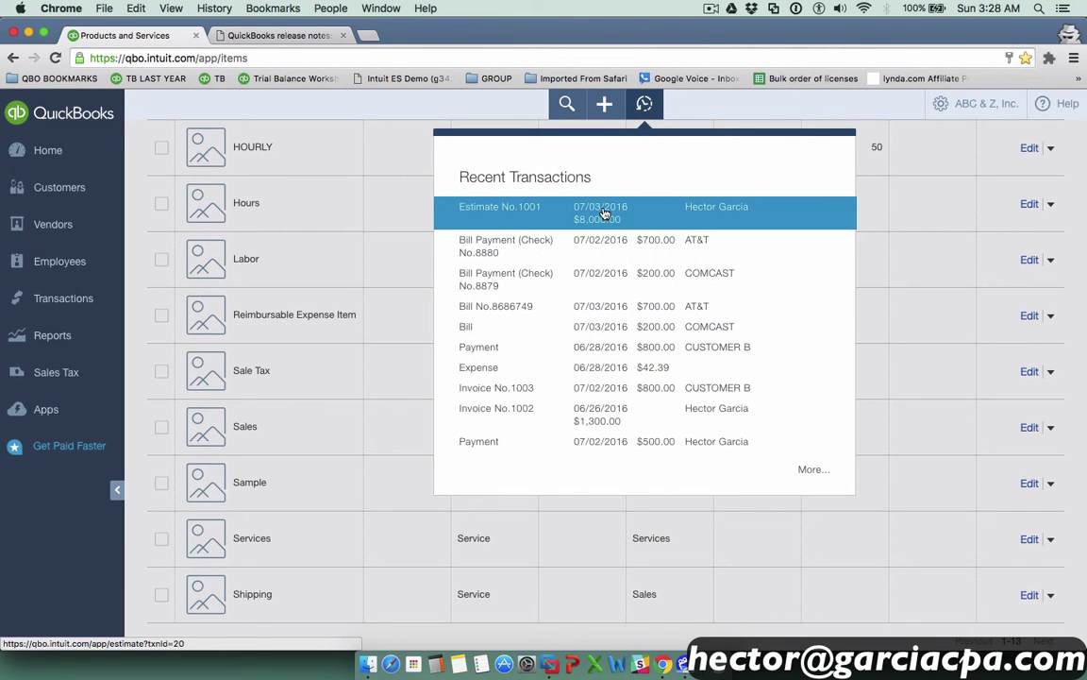
{"action": "left_click", "coordinate": [605, 214]}
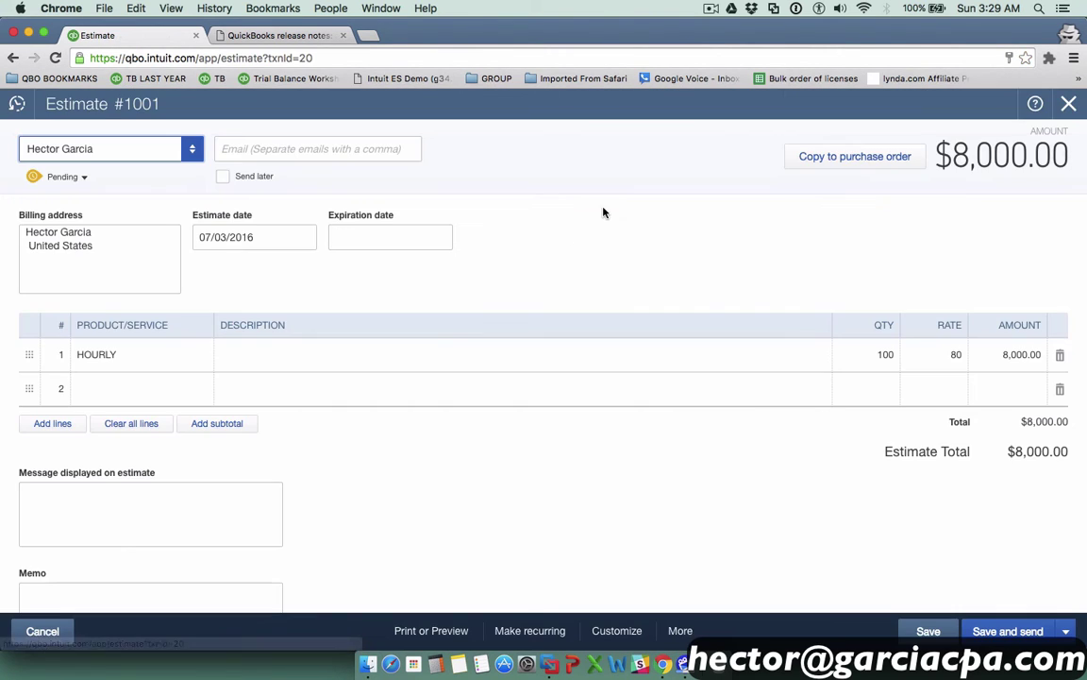
{"action": "left_click", "coordinate": [852, 165]}
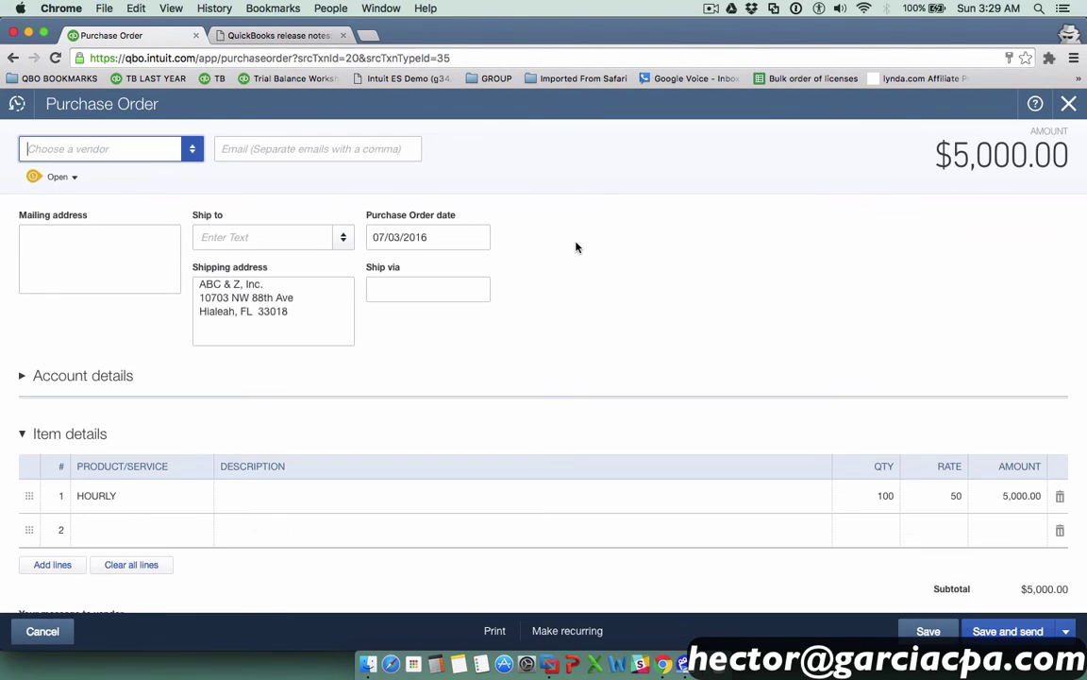
{"action": "scroll", "coordinate": [575, 244], "scroll_direction": "down", "scroll_amount": 2}
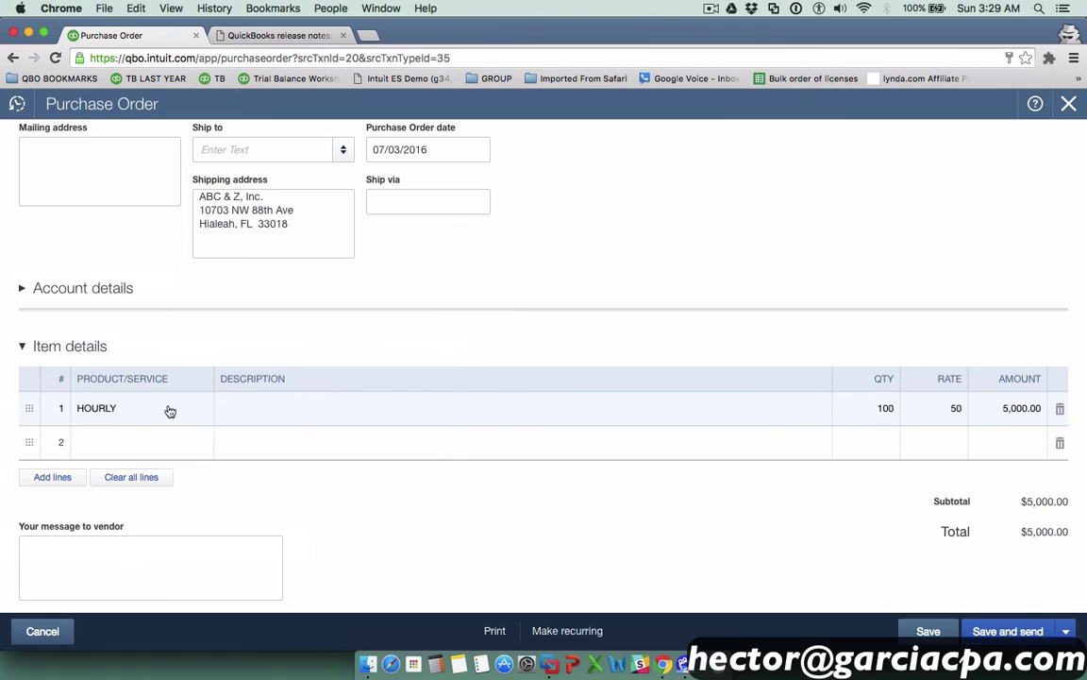
{"action": "scroll", "coordinate": [571, 418], "scroll_direction": "up", "scroll_amount": 2}
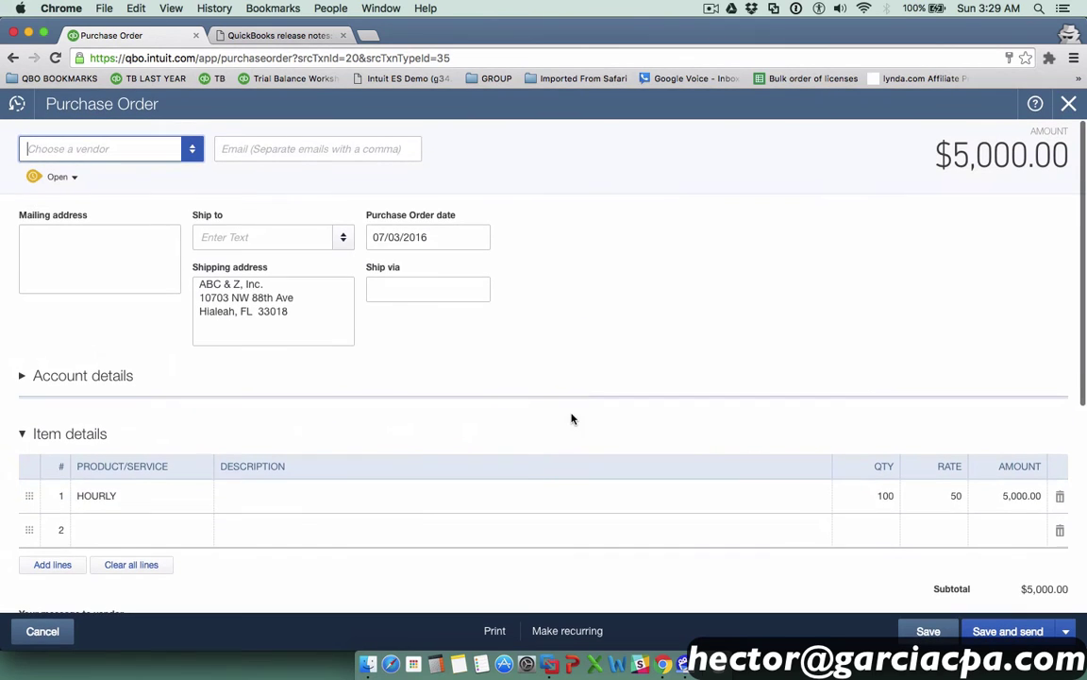
Set Hubdoc as the purchase order's vendor and save and close it.
{"action": "left_click", "coordinate": [1066, 630]}
{"action": "left_click", "coordinate": [998, 609]}
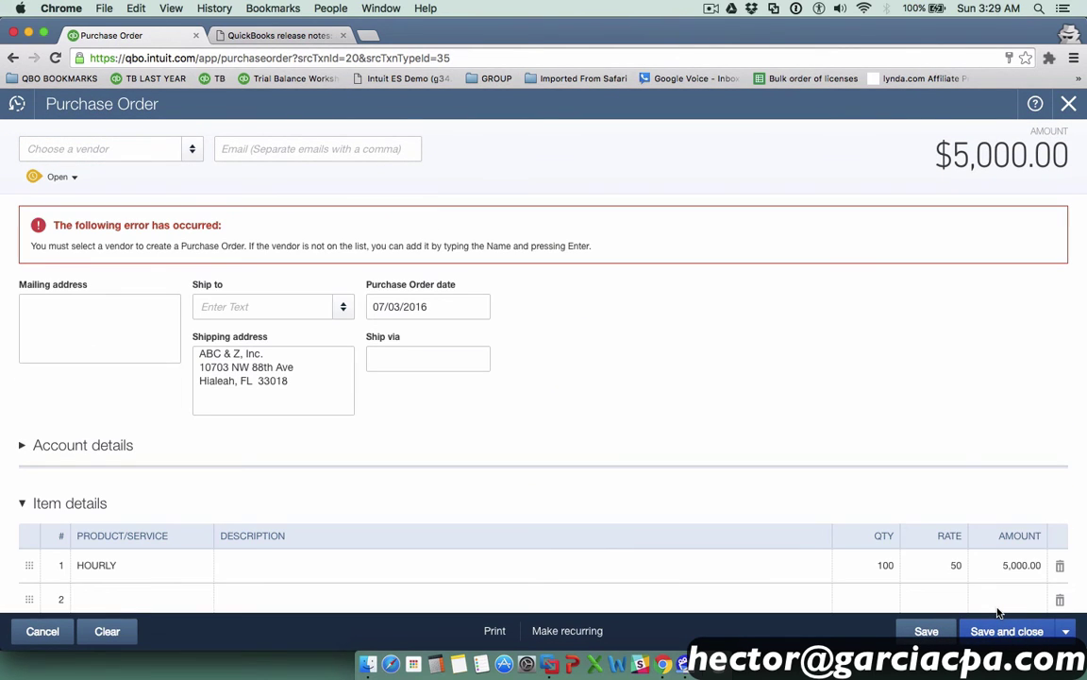
{"action": "left_click", "coordinate": [192, 148]}
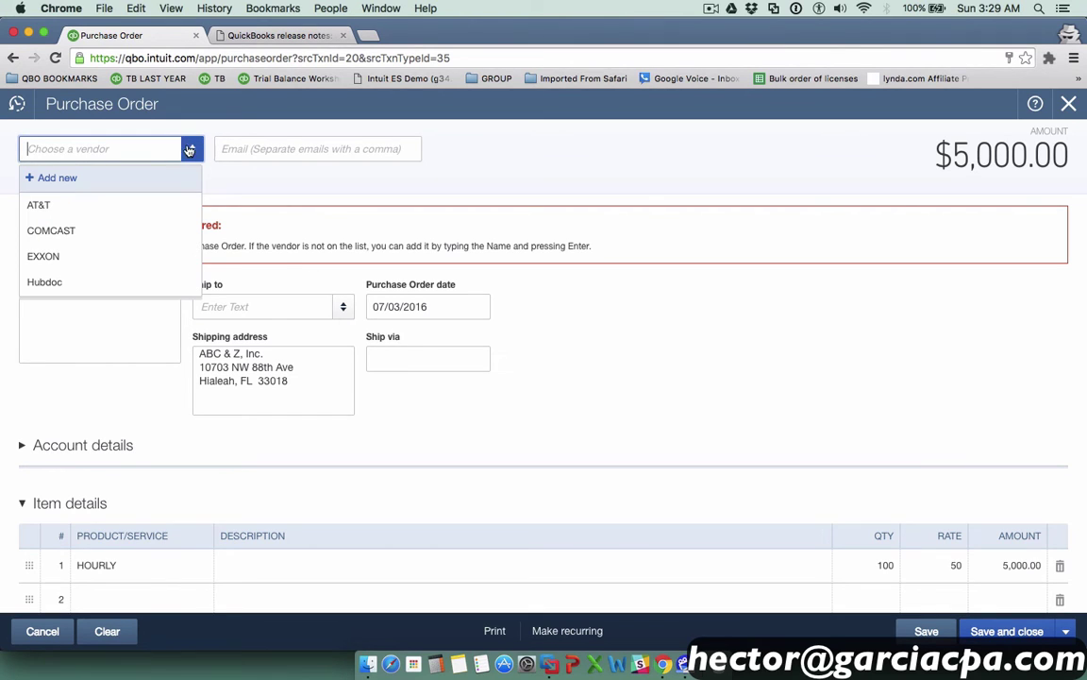
{"action": "left_click", "coordinate": [73, 282]}
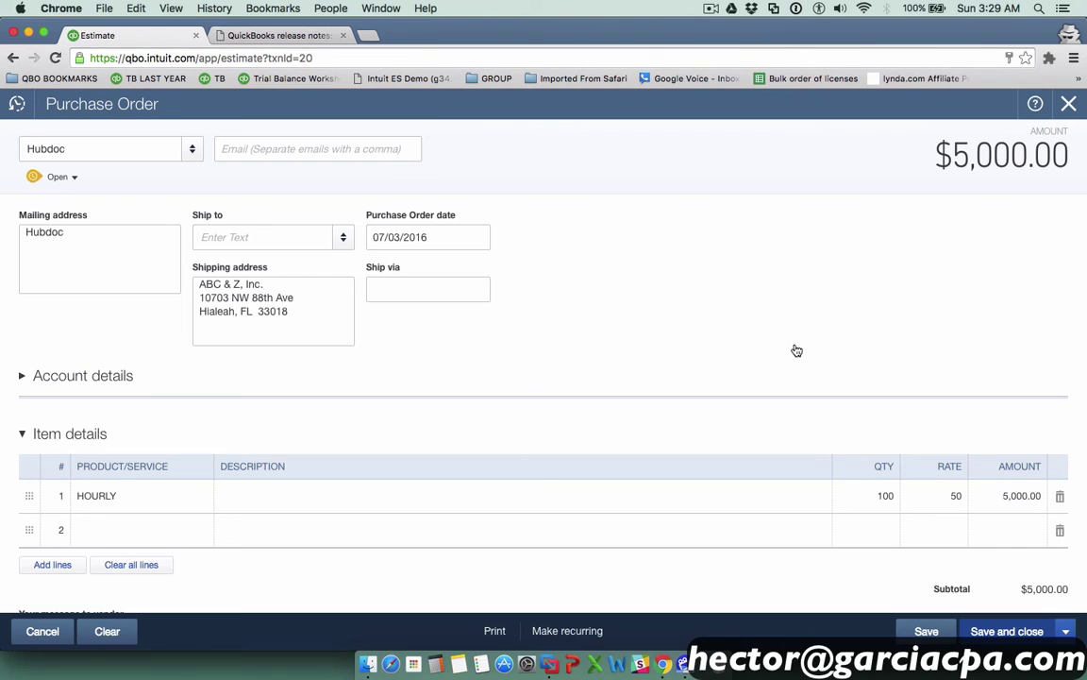
{"action": "left_click", "coordinate": [1008, 632]}
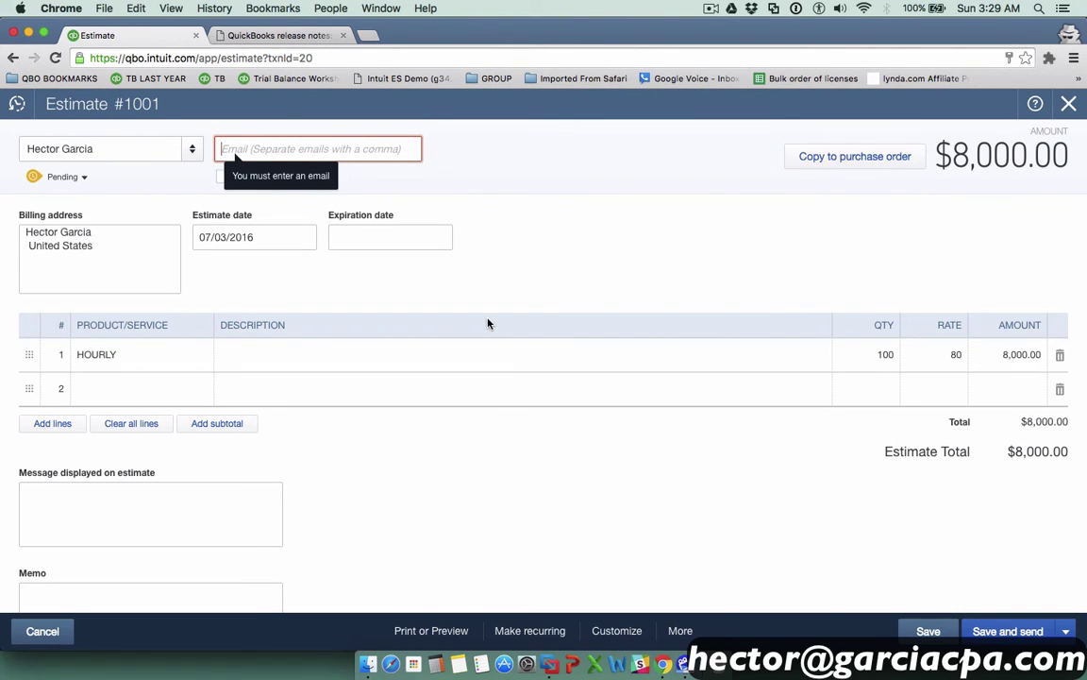
Review Estimate #1001's status choices, leaving it at Pending.
{"action": "left_click", "coordinate": [83, 178]}
{"action": "left_click", "coordinate": [155, 187]}
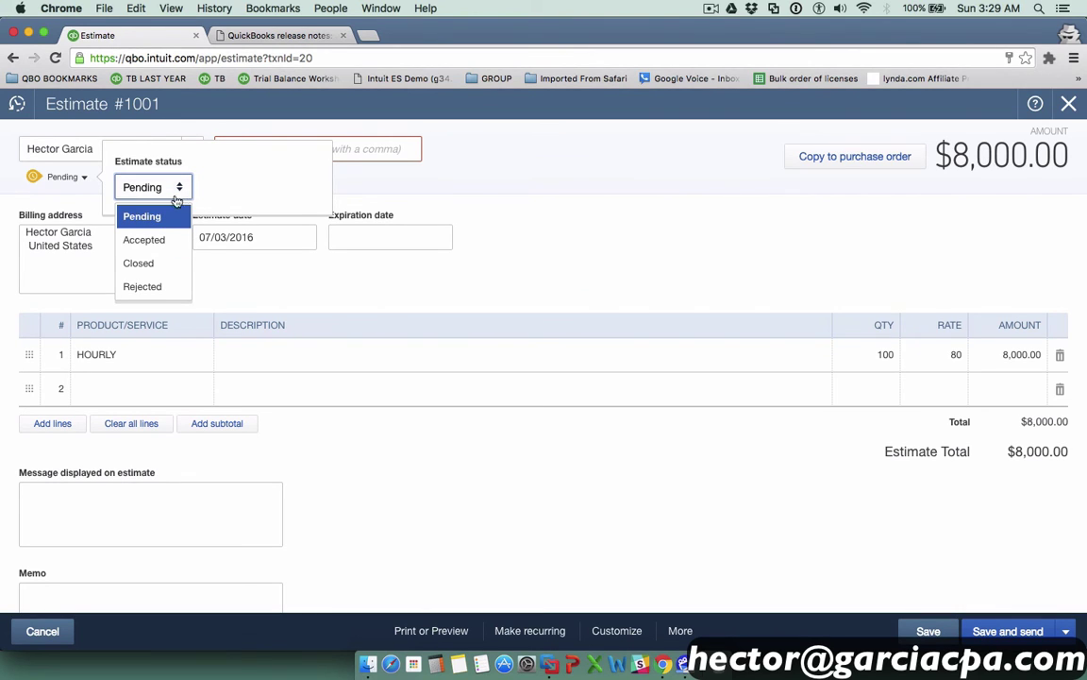
{"action": "left_click", "coordinate": [151, 216]}
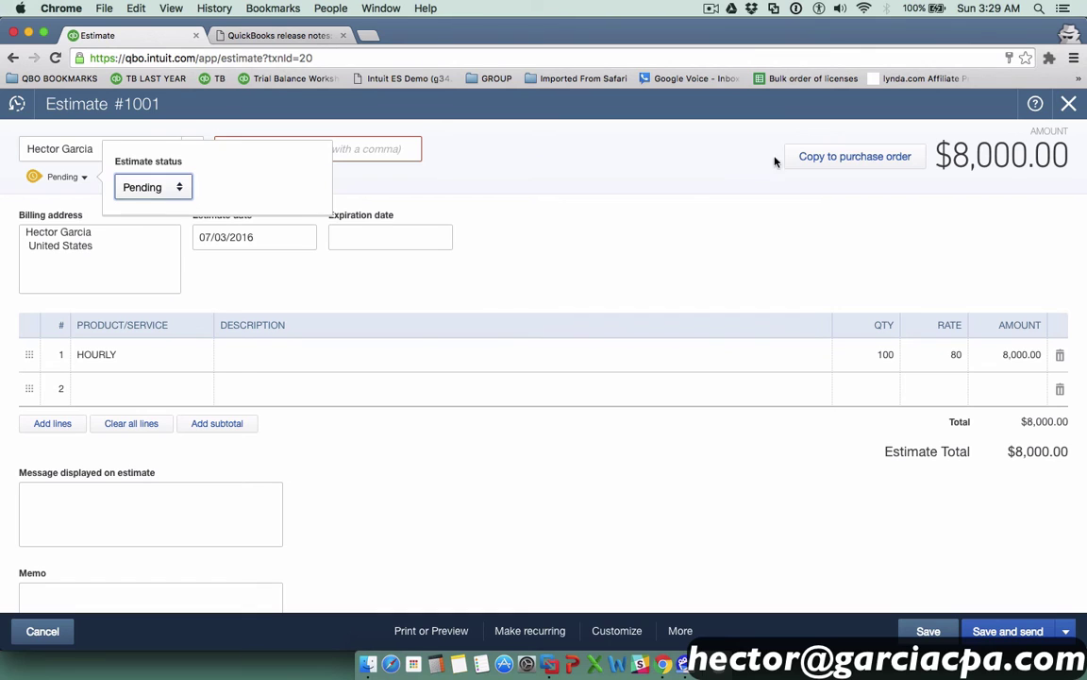
{"action": "left_click", "coordinate": [650, 144]}
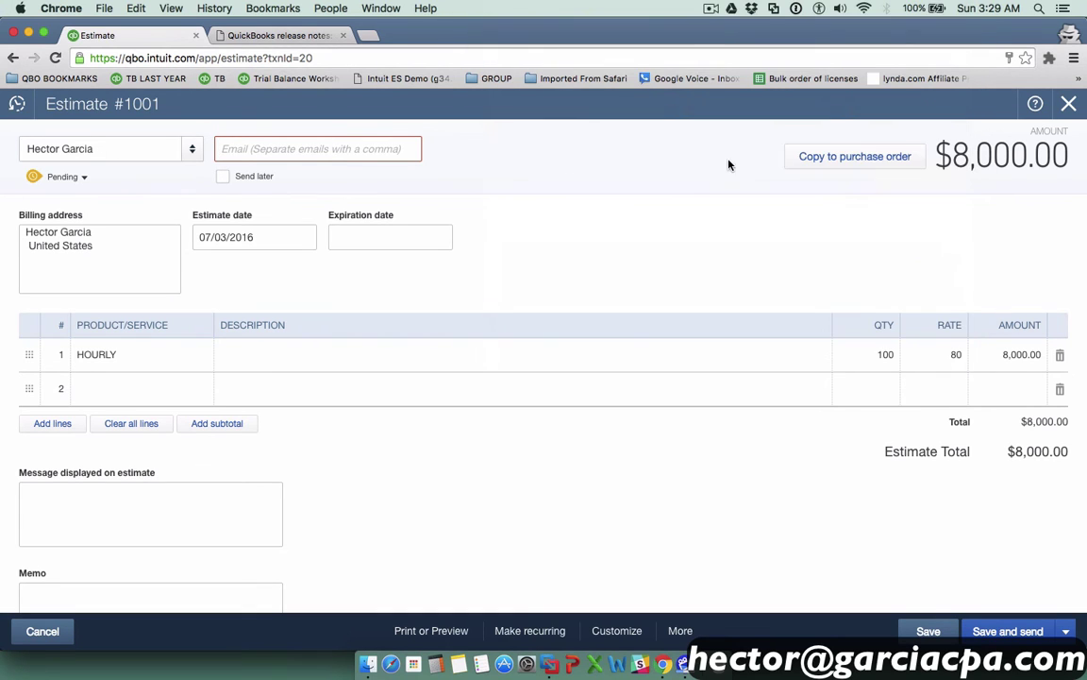
Mark Estimate #1001 as Accepted, save it, and show its other copy options.
{"action": "left_click", "coordinate": [81, 178]}
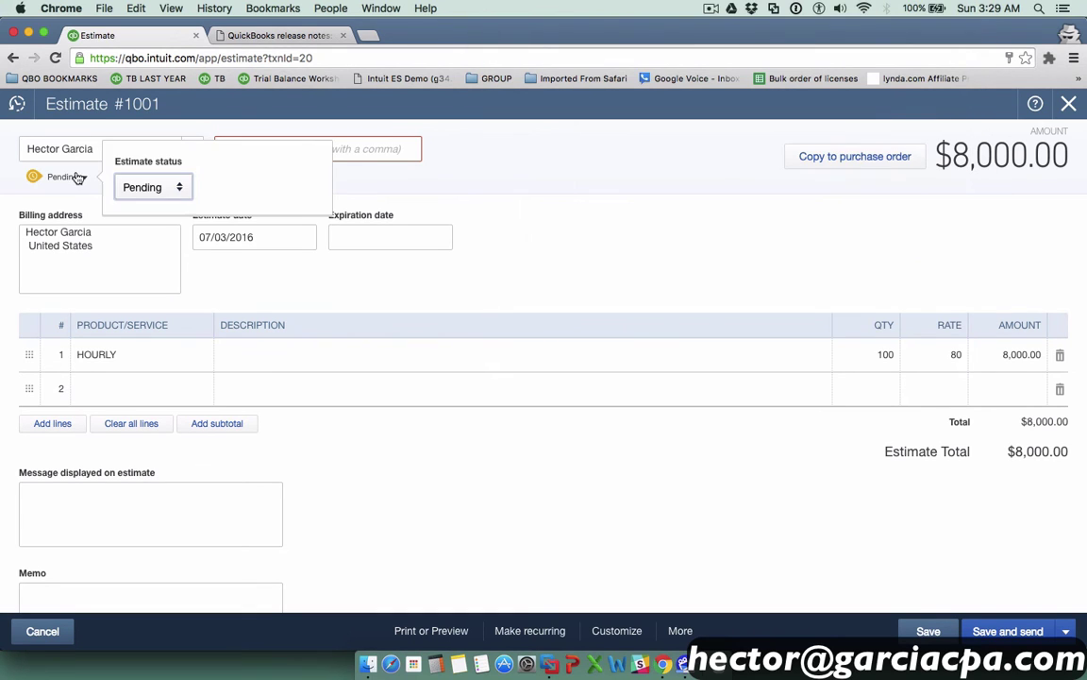
{"action": "left_click", "coordinate": [151, 187]}
{"action": "left_click", "coordinate": [144, 240]}
{"action": "left_click", "coordinate": [924, 632]}
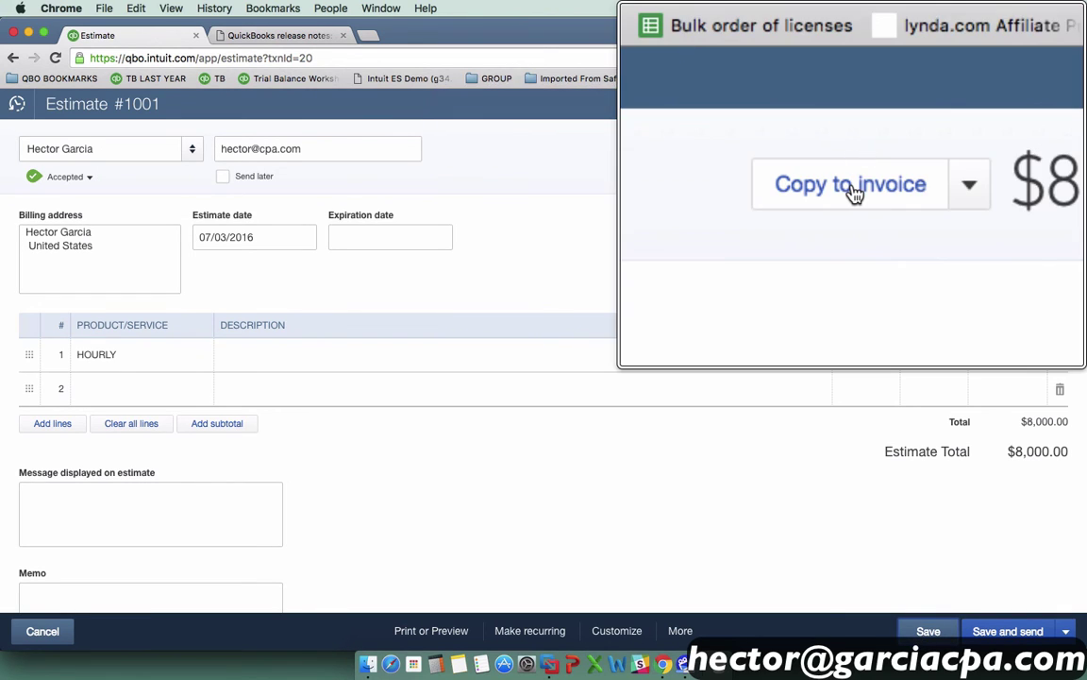
{"action": "left_click", "coordinate": [914, 158]}
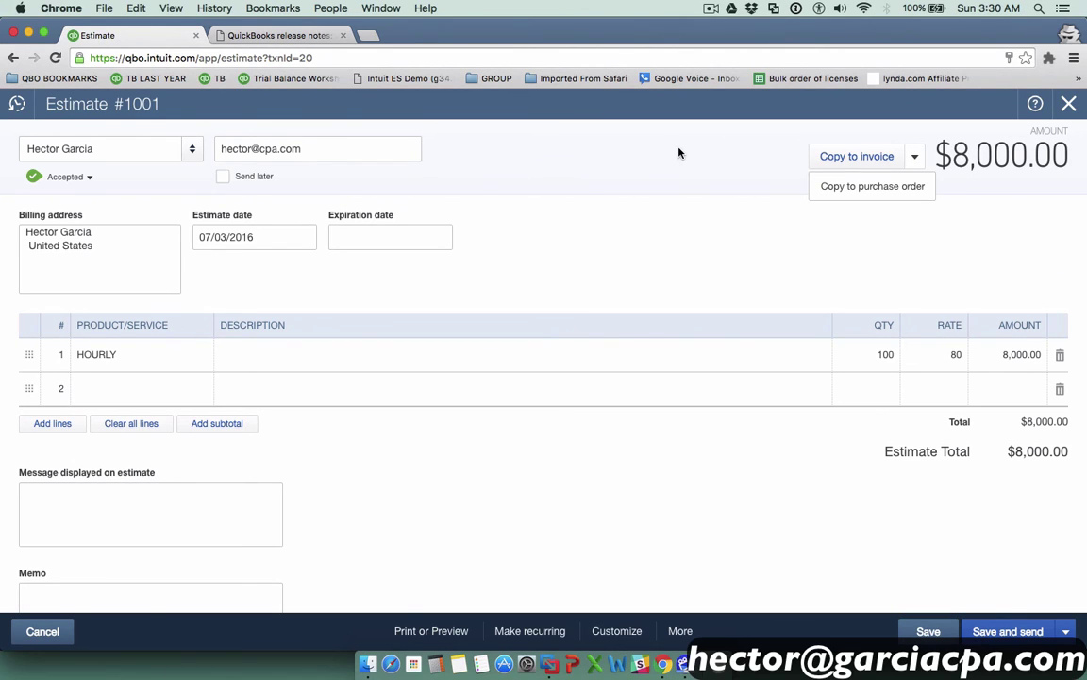
Change Estimate #1001's status from Accepted back to Pending and save it.
{"action": "left_click", "coordinate": [87, 176]}
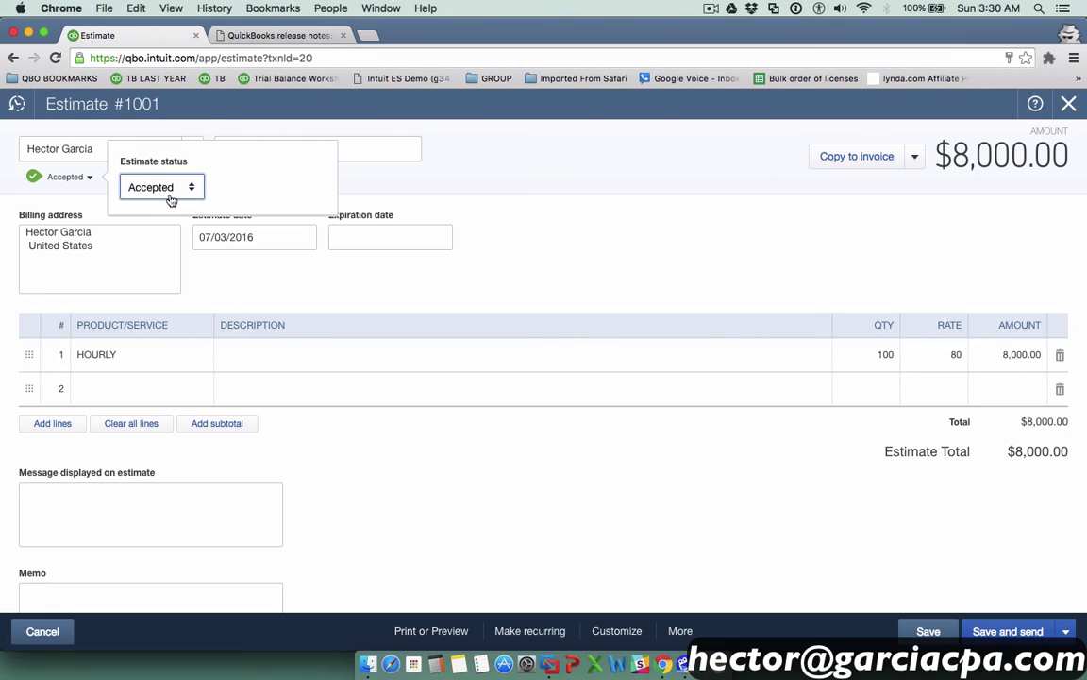
{"action": "left_click", "coordinate": [708, 260]}
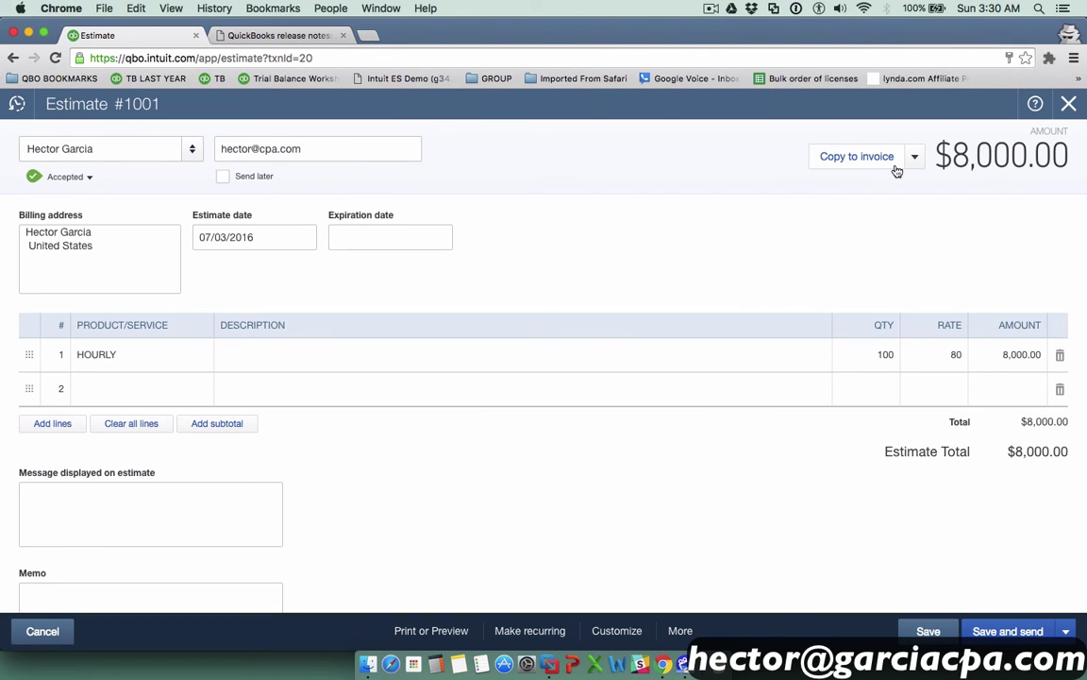
{"action": "left_click", "coordinate": [87, 178]}
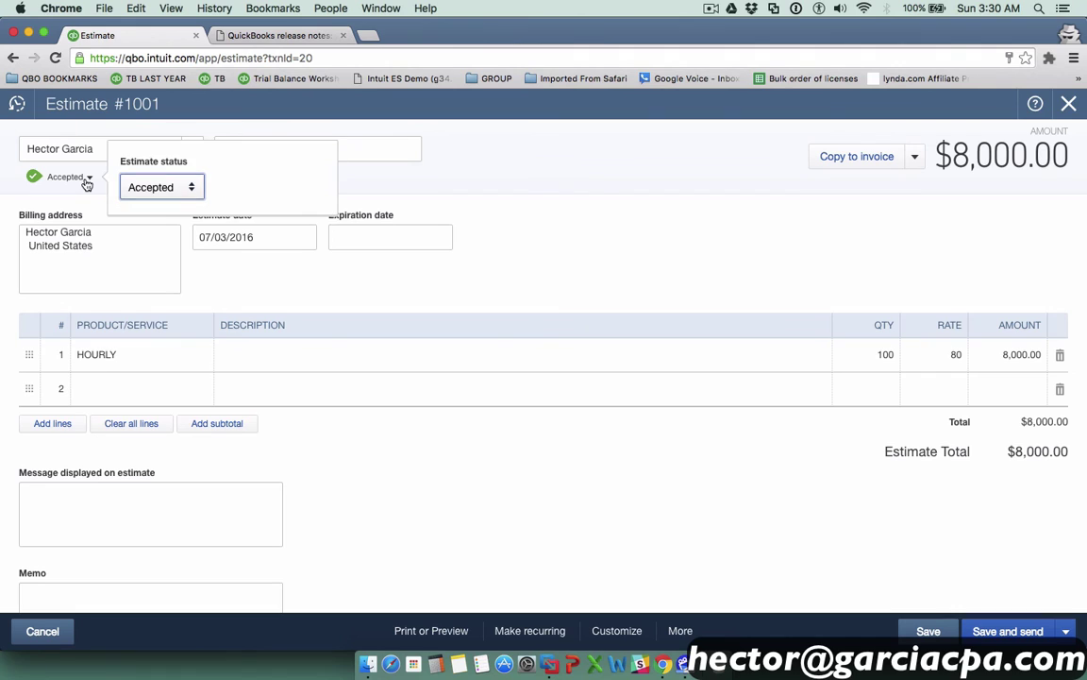
{"action": "left_click", "coordinate": [180, 189]}
{"action": "left_click", "coordinate": [166, 215]}
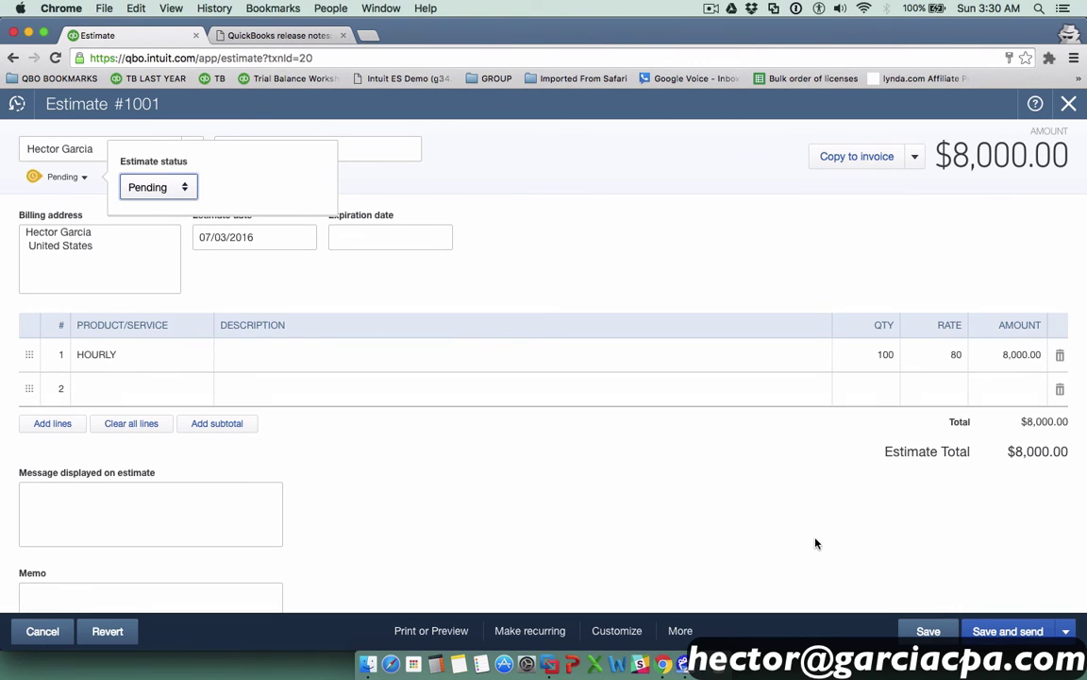
{"action": "left_click", "coordinate": [928, 630]}
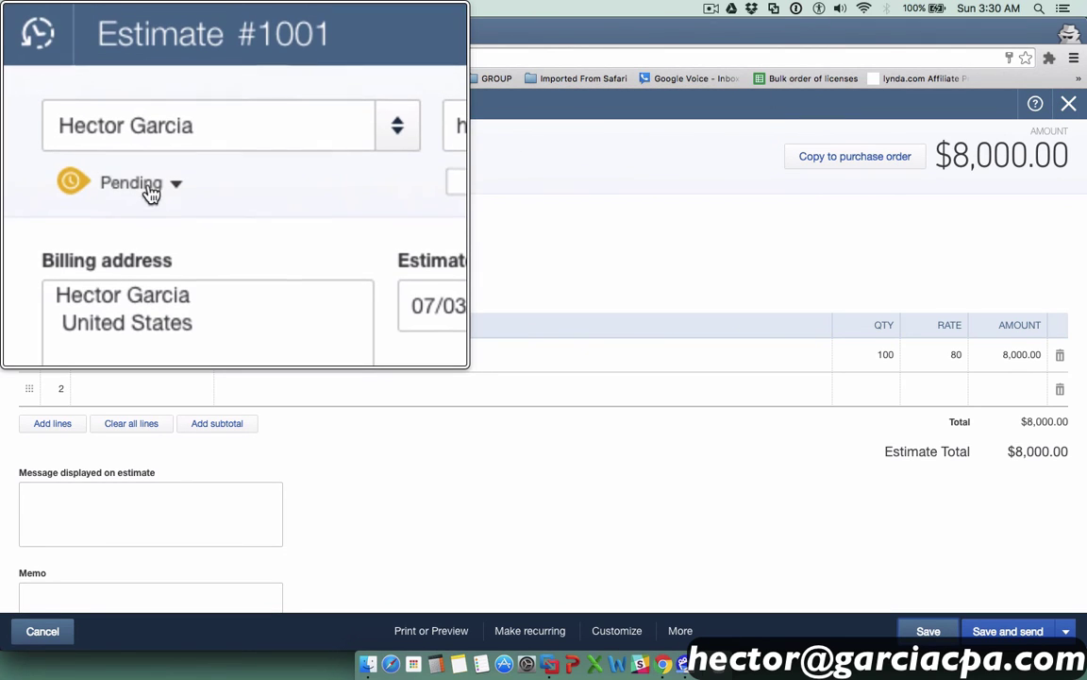
Close the estimate and go to the Advanced page of Account and Settings.
{"action": "left_click", "coordinate": [1070, 104]}
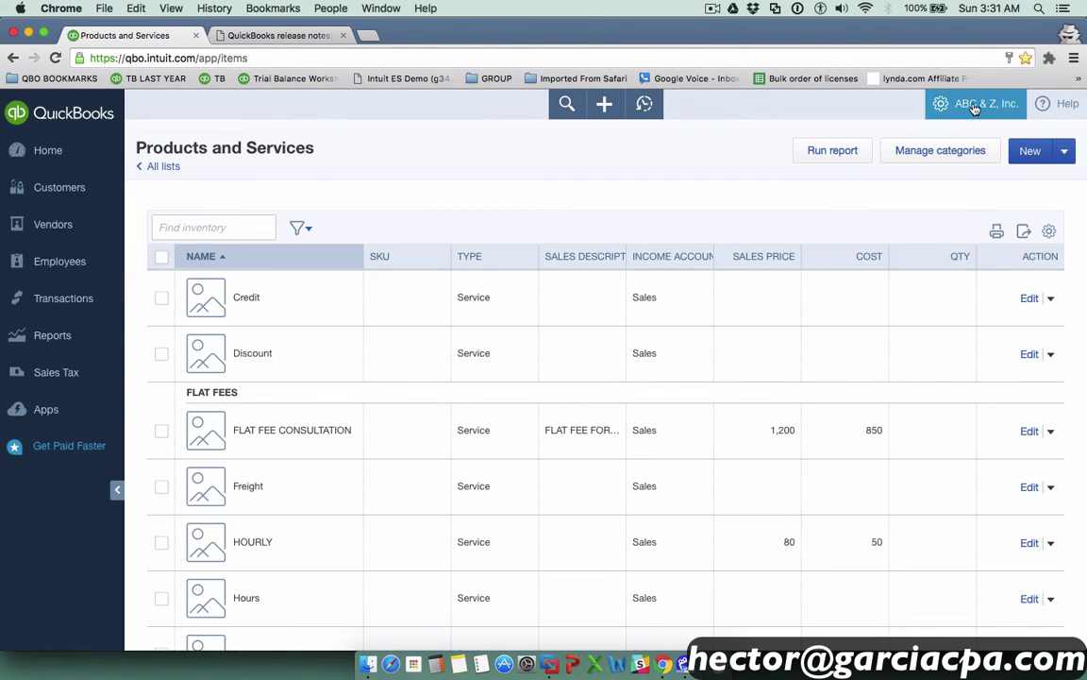
{"action": "left_click", "coordinate": [941, 105]}
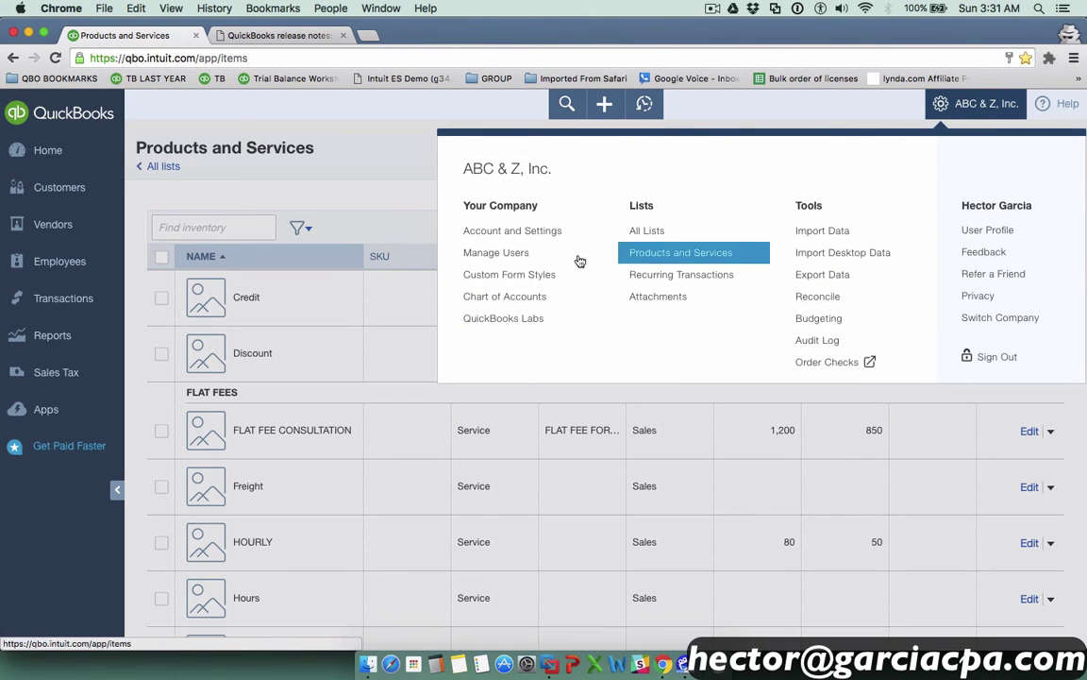
{"action": "left_click", "coordinate": [512, 231]}
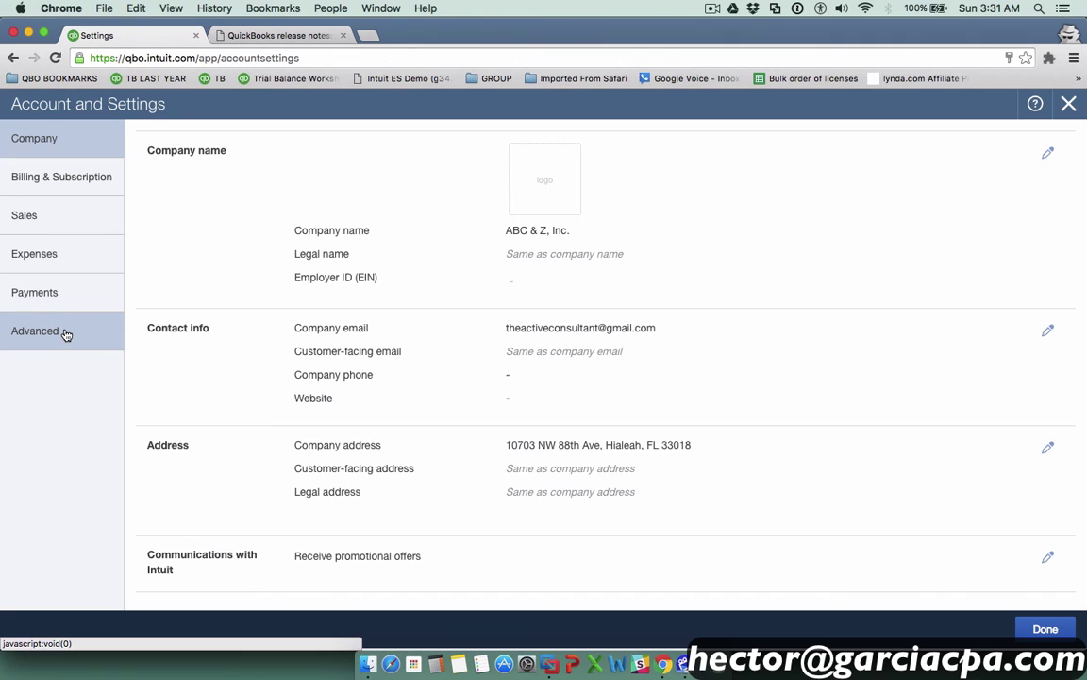
{"action": "left_click", "coordinate": [64, 331]}
In Automation, set Copy estimates to invoices to copy pending and accepted estimates.
{"action": "left_click", "coordinate": [454, 467]}
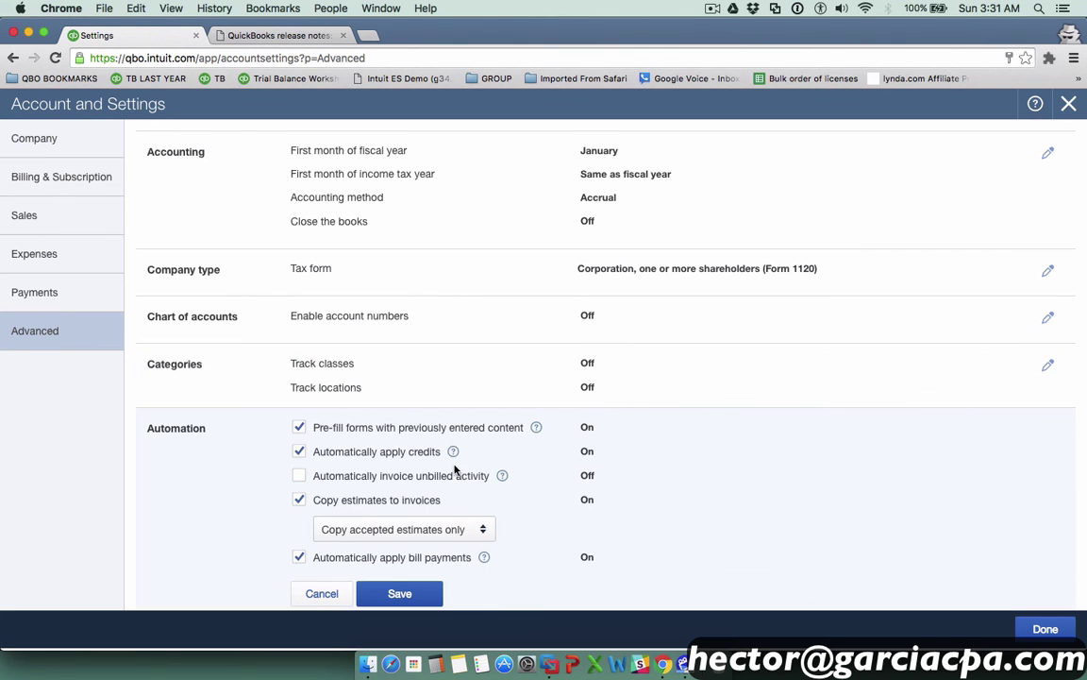
{"action": "scroll", "coordinate": [454, 469], "scroll_direction": "down", "scroll_amount": 3}
{"action": "left_click", "coordinate": [426, 394]}
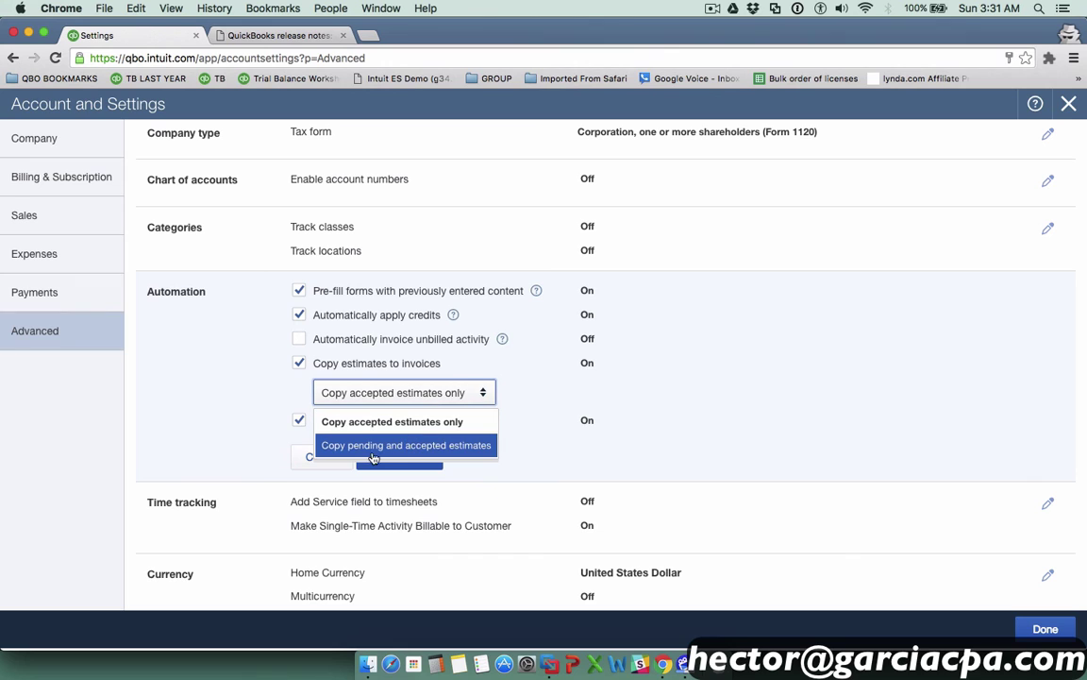
{"action": "left_click", "coordinate": [443, 446]}
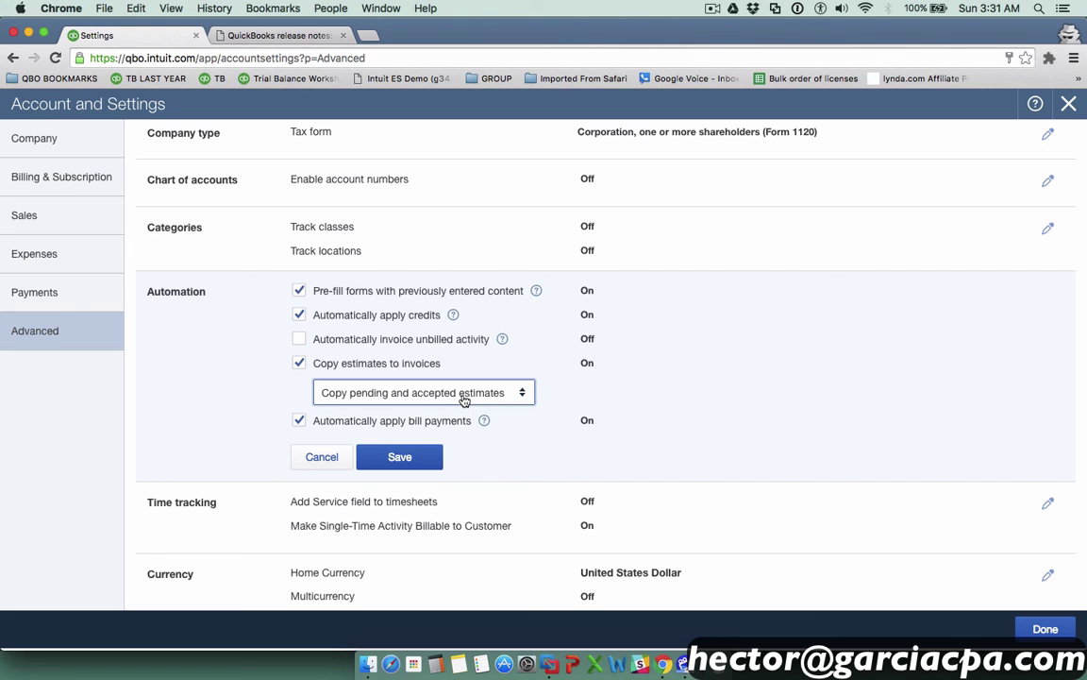
{"action": "scroll", "coordinate": [464, 400], "scroll_direction": "down", "scroll_amount": 2}
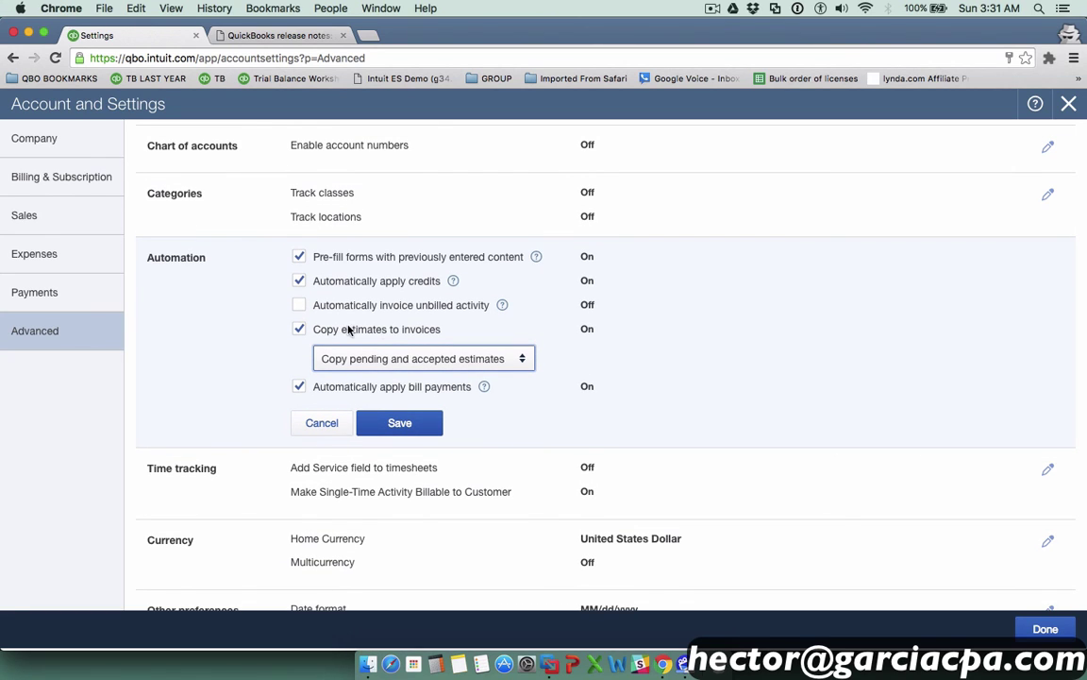
{"action": "left_click", "coordinate": [416, 358]}
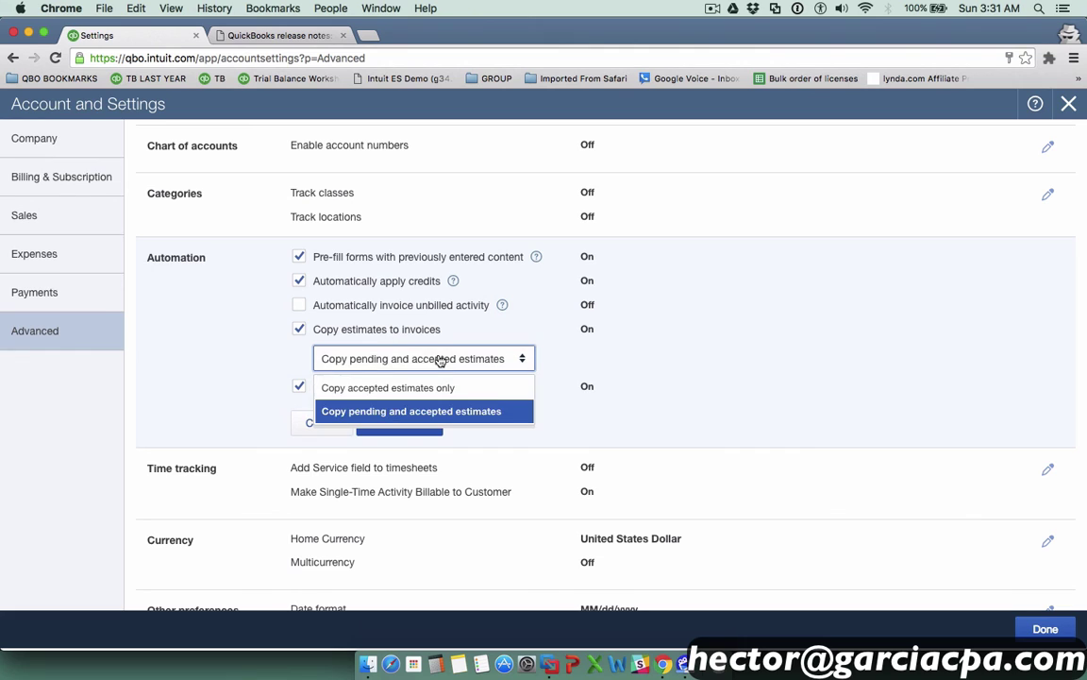